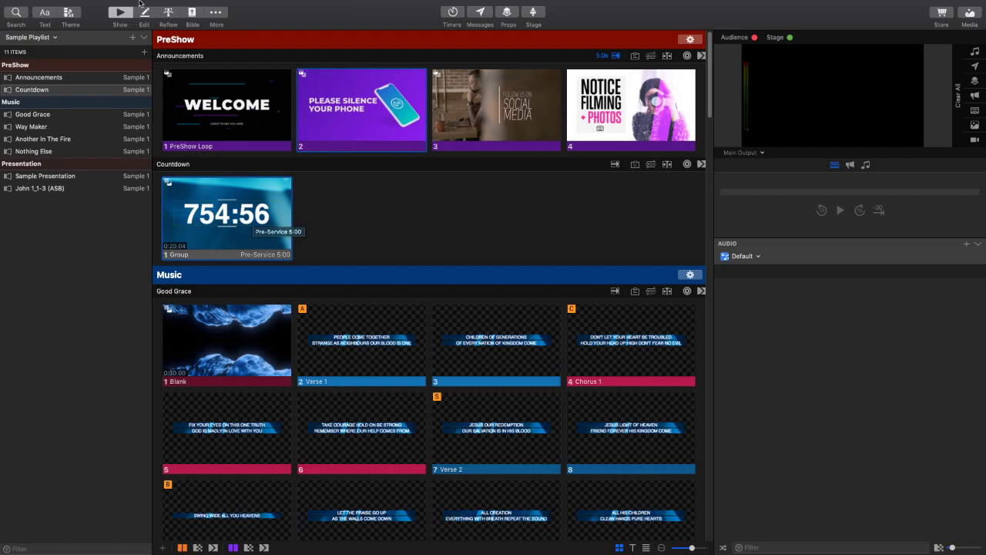
# - Open the Screens preferences and inspect the Main Output, Announcements and Multi-View screen settings
pyautogui.click(50, 5)
pyautogui.click(70, 44)
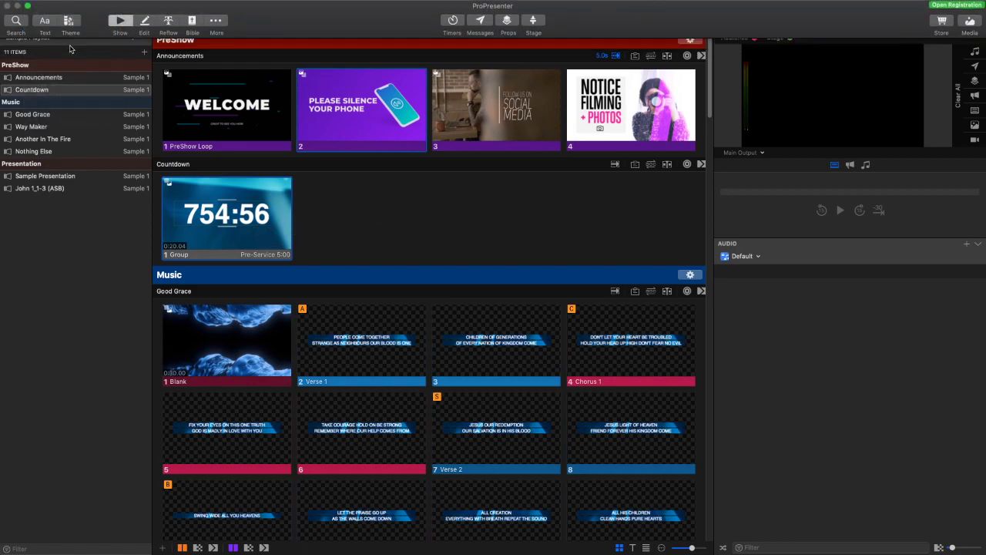
pyautogui.click(379, 68)
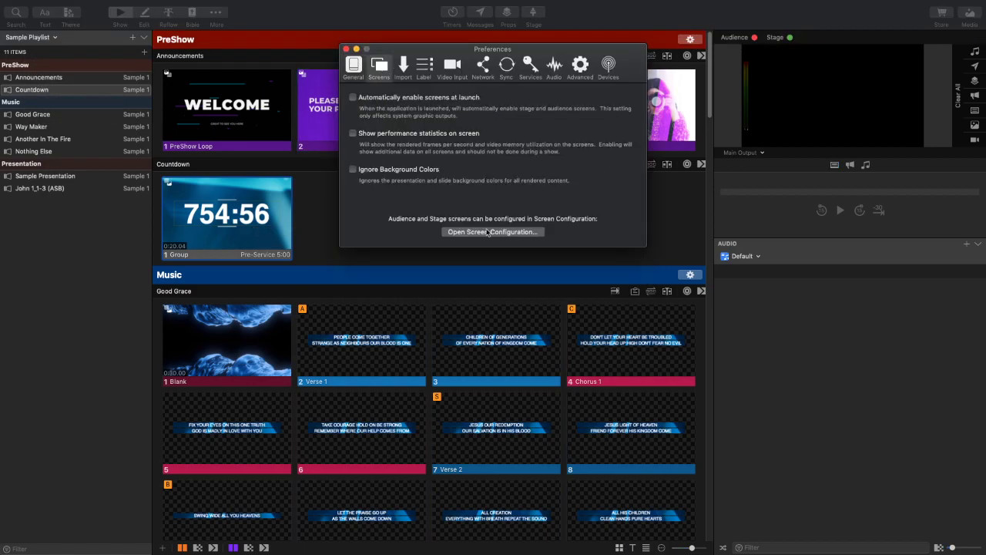
pyautogui.click(487, 232)
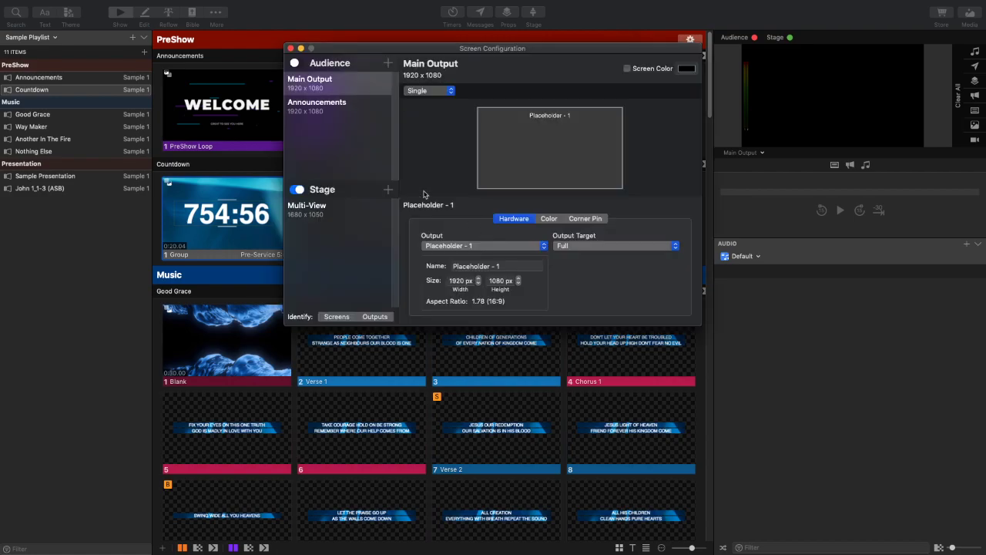
pyautogui.click(339, 89)
pyautogui.click(343, 108)
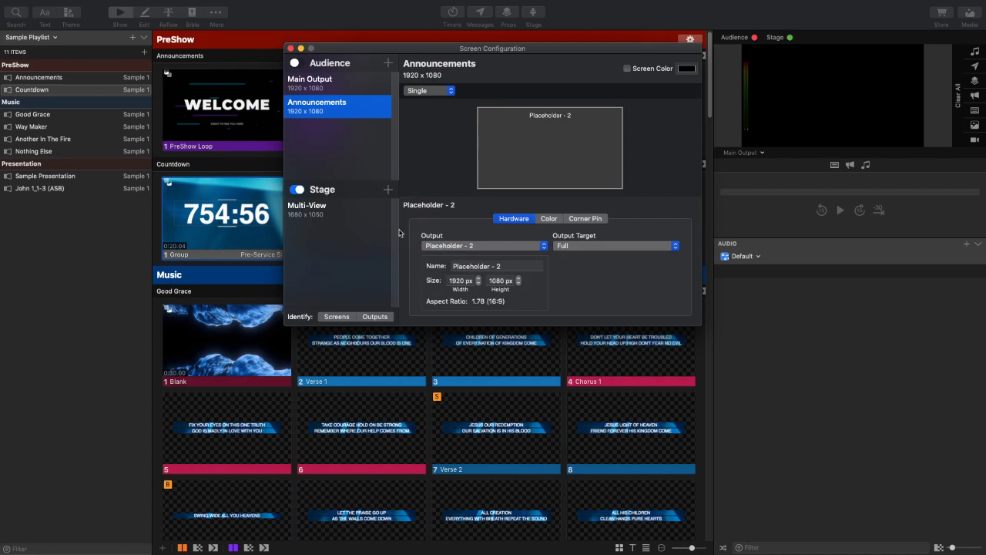
pyautogui.click(346, 211)
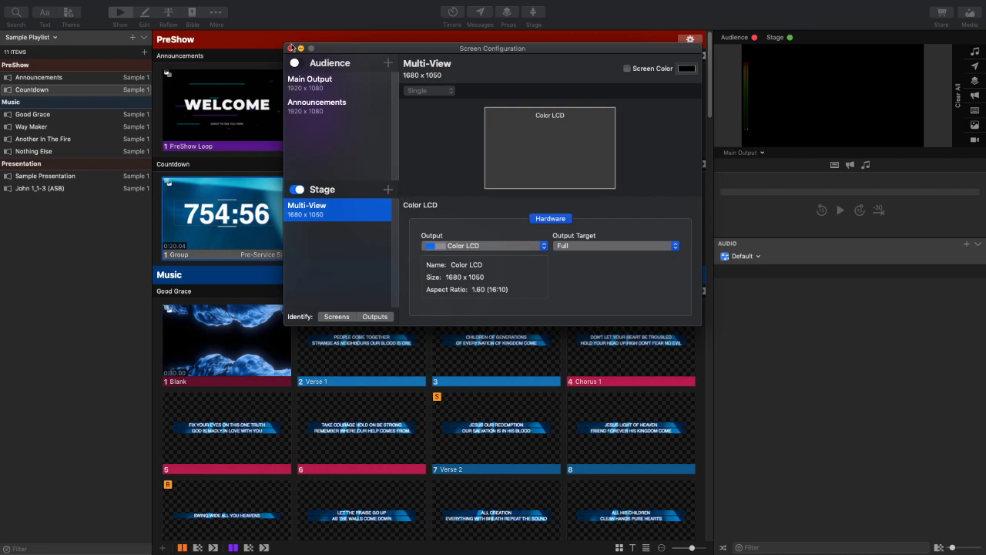
# - Compare Main Output and Announcements screen settings, then close screen configuration and preferences
pyautogui.click(356, 85)
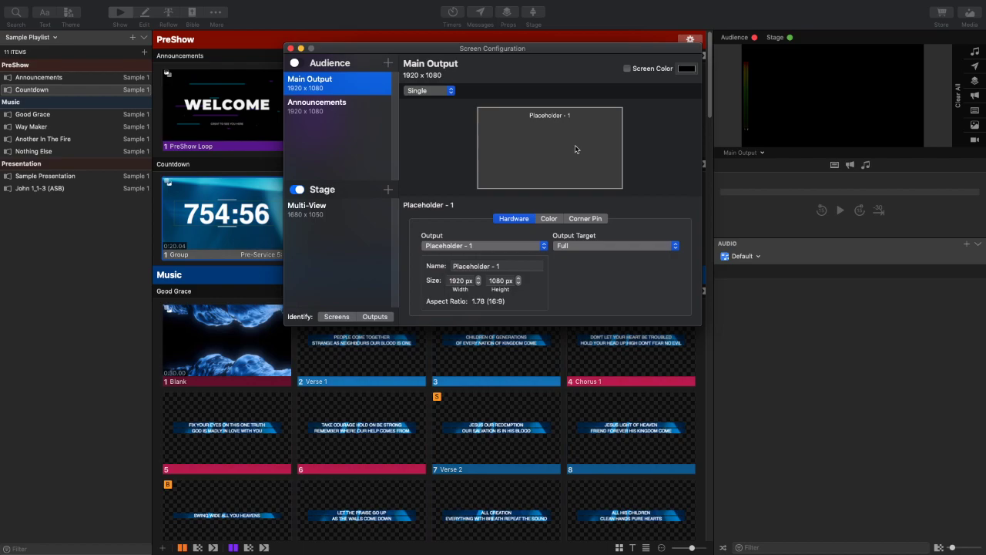
pyautogui.click(335, 108)
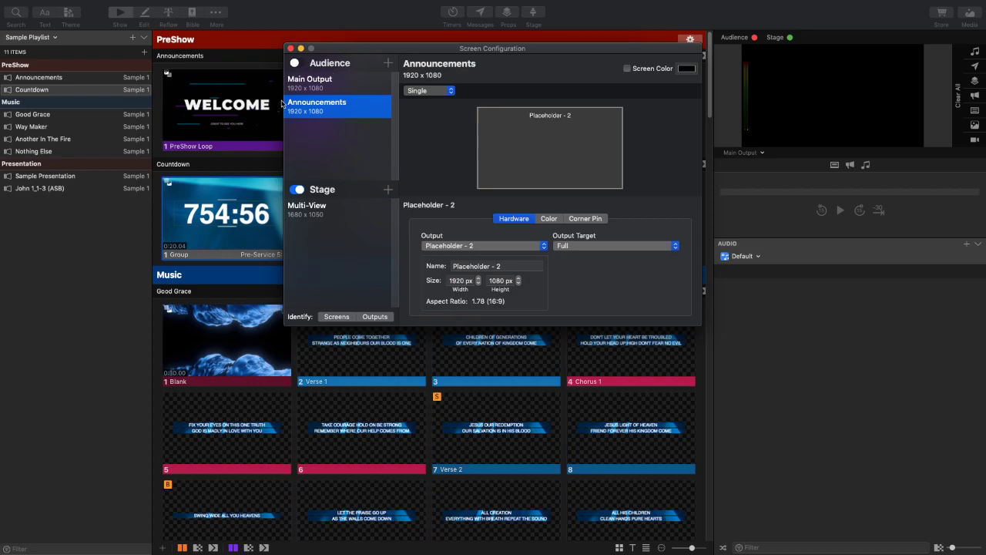
pyautogui.click(346, 86)
pyautogui.click(350, 112)
pyautogui.click(343, 89)
pyautogui.click(341, 113)
pyautogui.click(326, 206)
pyautogui.click(351, 79)
pyautogui.click(350, 108)
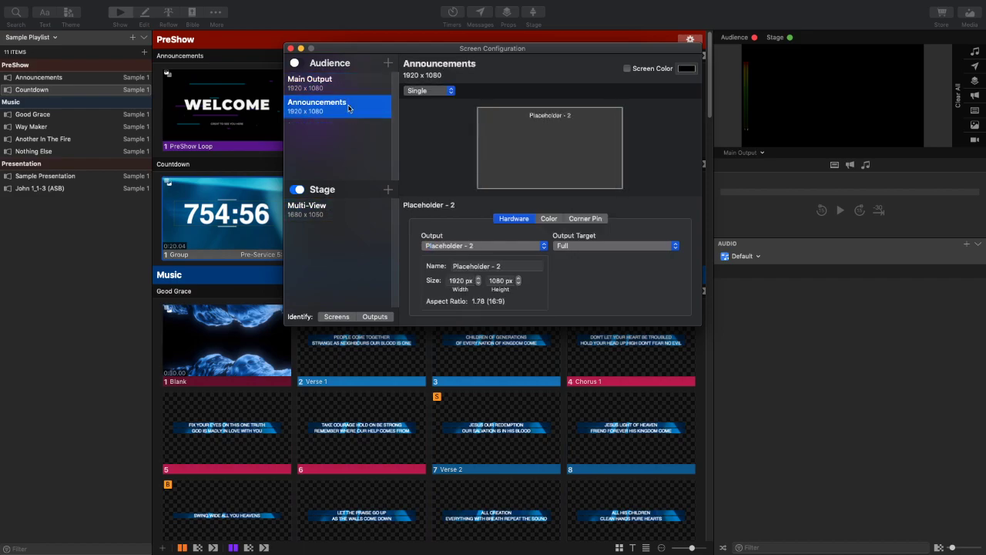
pyautogui.click(292, 48)
pyautogui.click(346, 50)
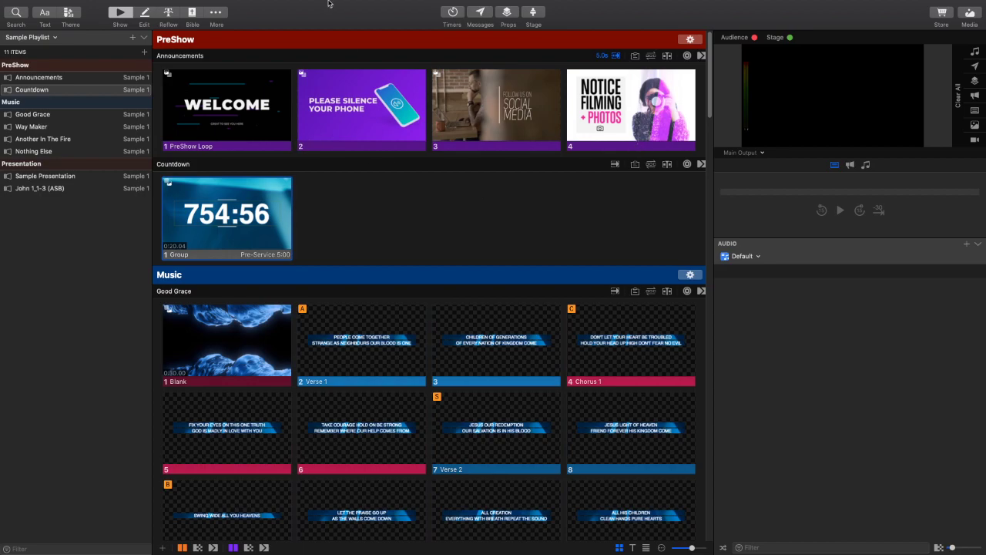
# - Open Screens > Edit Looks and compare Announcements for All with the Main Output look
pyautogui.moveTo(277, 4)
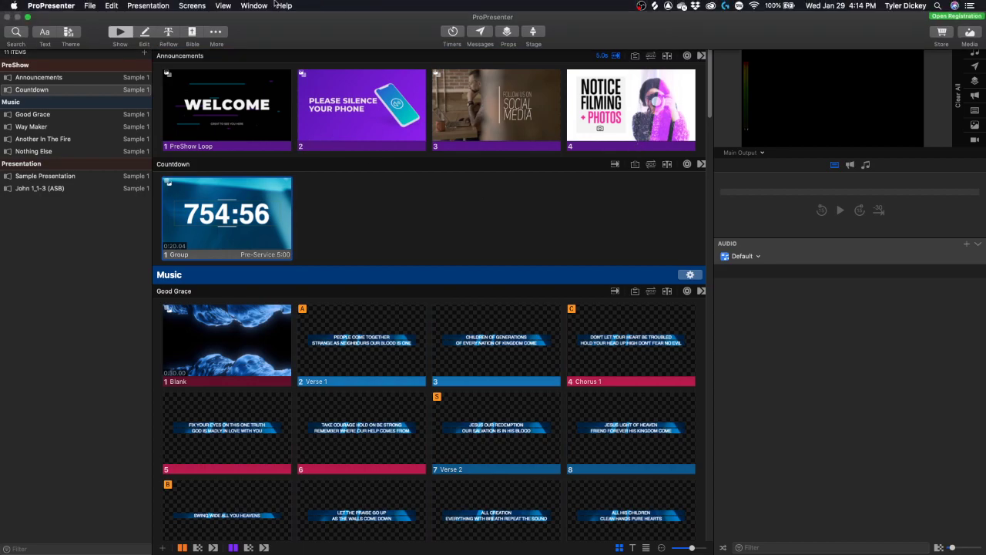
pyautogui.click(191, 6)
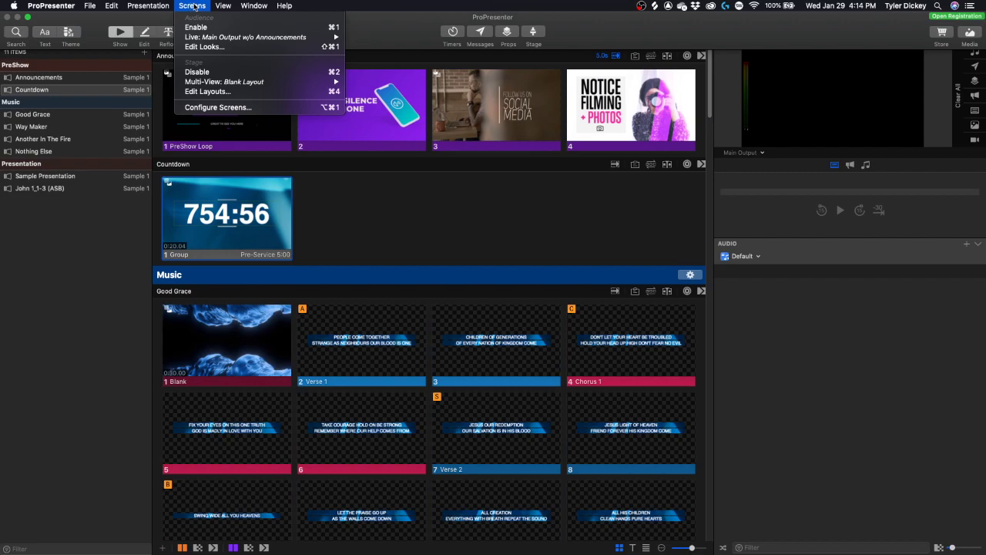
pyautogui.click(205, 46)
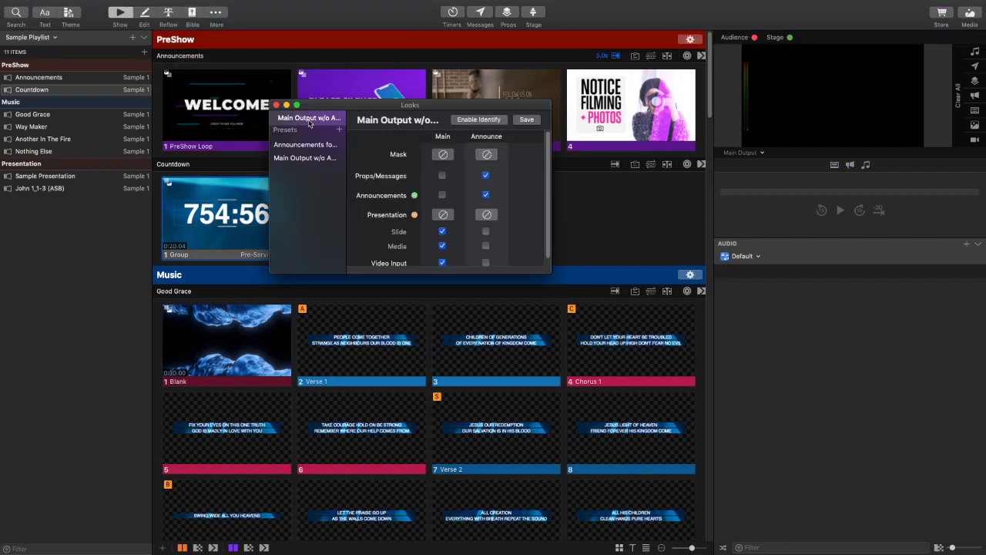
pyautogui.click(308, 145)
pyautogui.click(309, 158)
pyautogui.click(309, 145)
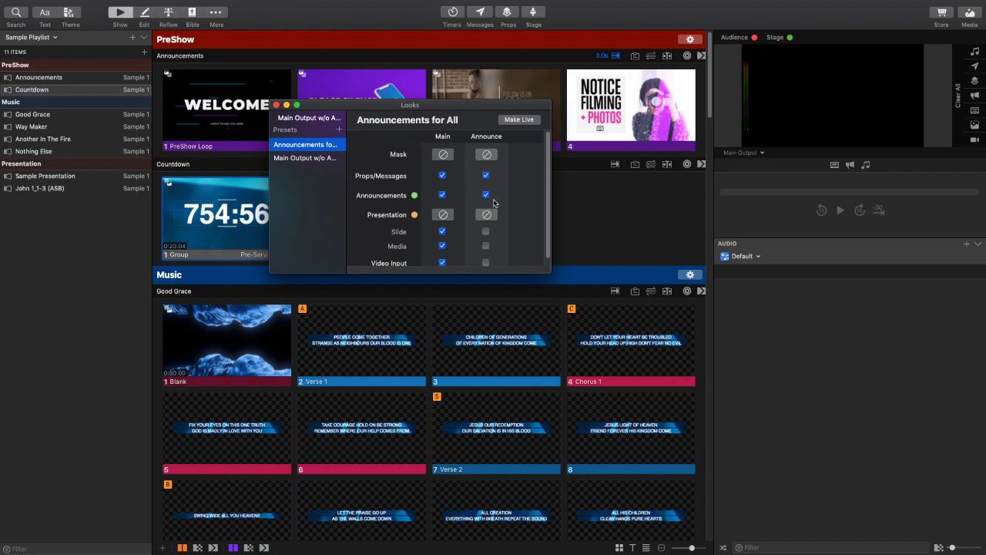
# - Review the presentation and announcements mask options for Announcements for All, leaving them unchanged
pyautogui.scroll(-1, 504, 198)
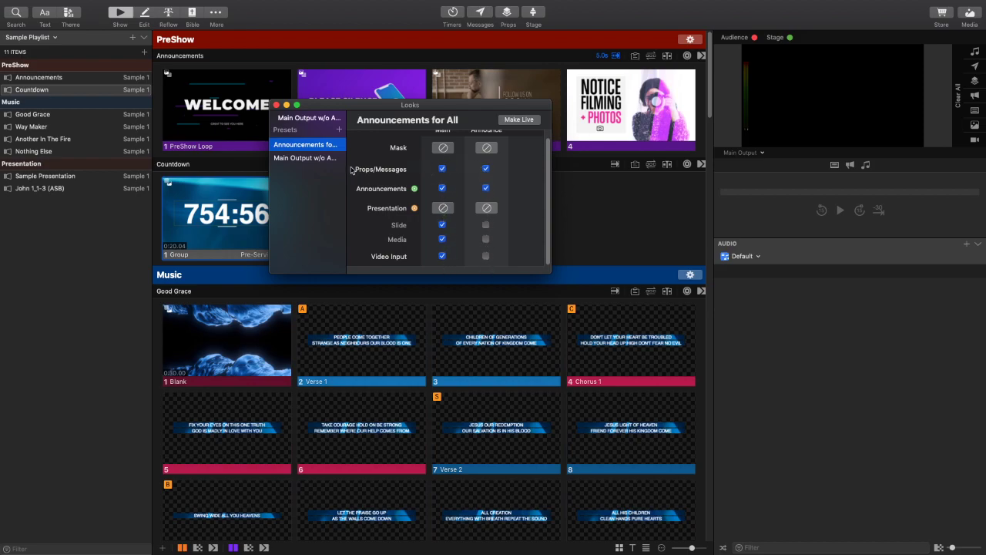
pyautogui.click(443, 208)
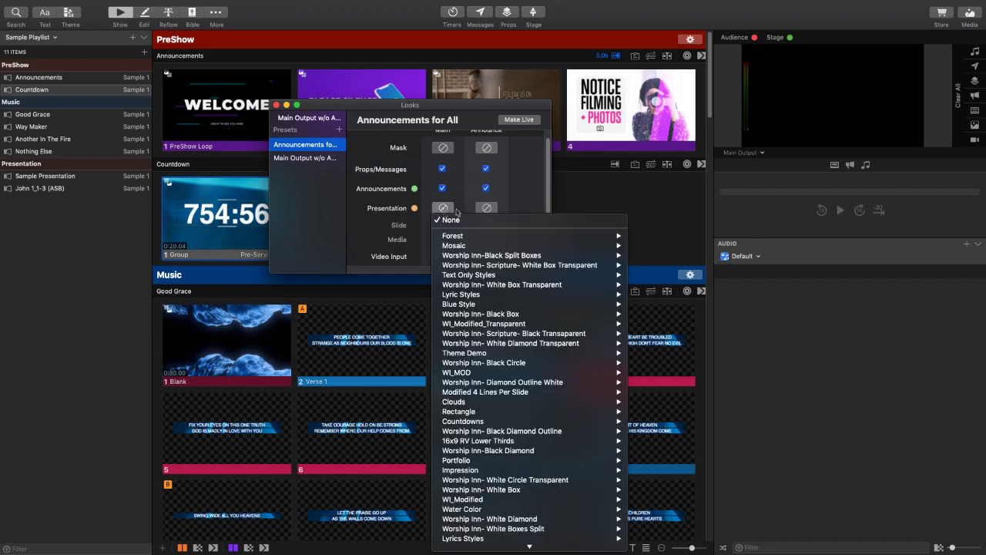
pyautogui.click(487, 211)
pyautogui.click(487, 210)
pyautogui.click(489, 207)
pyautogui.scroll(1, 508, 185)
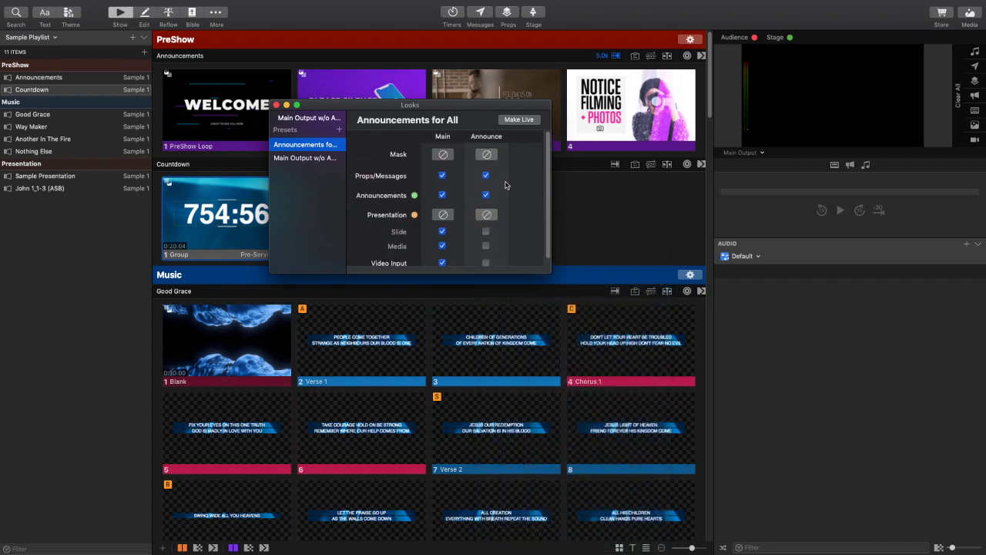
pyautogui.scroll(-1, 509, 207)
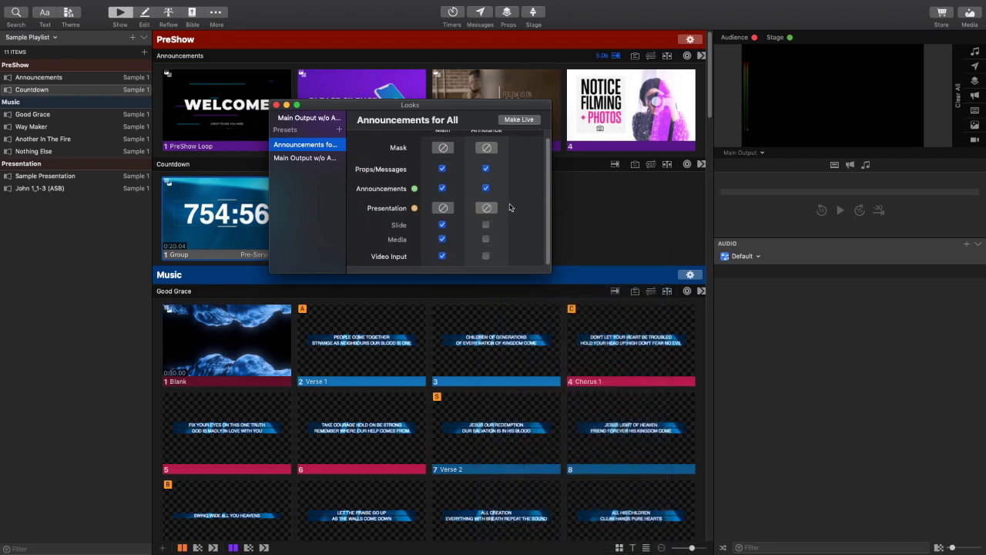
pyautogui.scroll(1, 507, 206)
pyautogui.scroll(-1, 501, 205)
pyautogui.scroll(1, 501, 205)
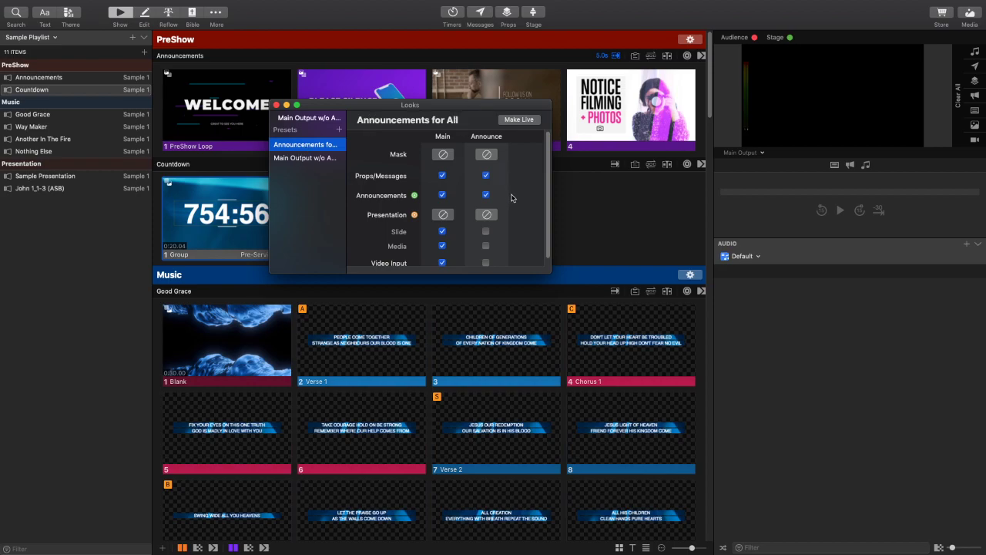
pyautogui.scroll(-1, 513, 211)
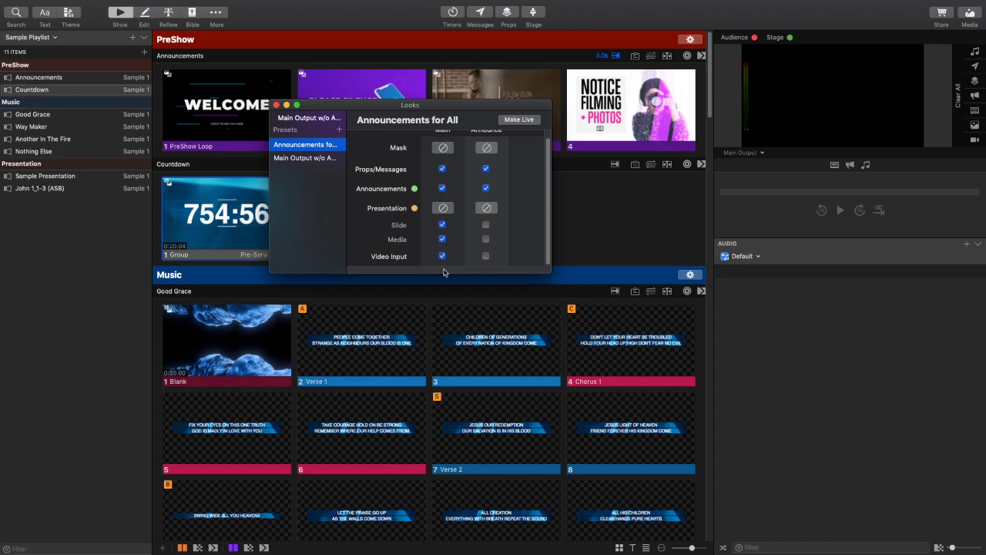
pyautogui.scroll(1, 450, 188)
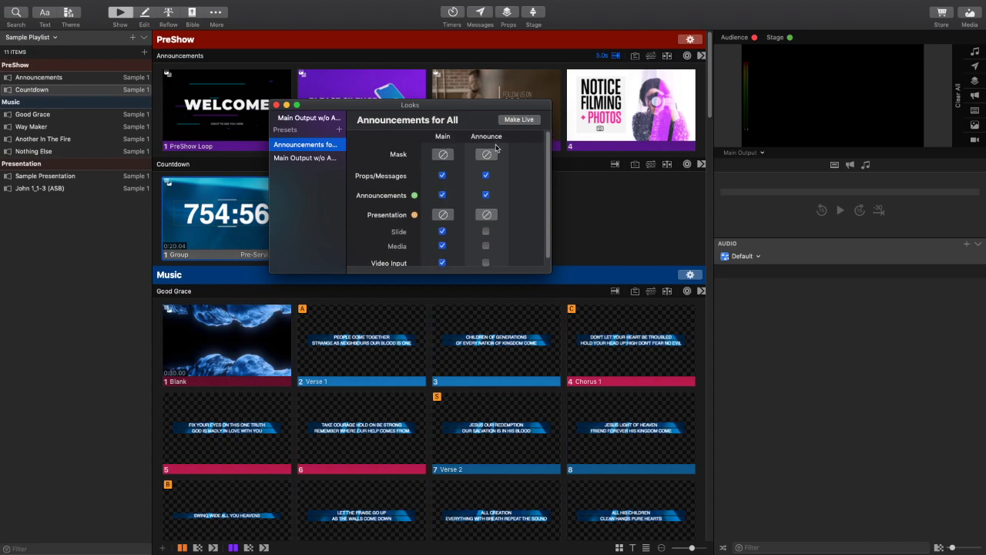
pyautogui.scroll(-1, 492, 198)
pyautogui.scroll(1, 494, 125)
pyautogui.scroll(-1, 497, 228)
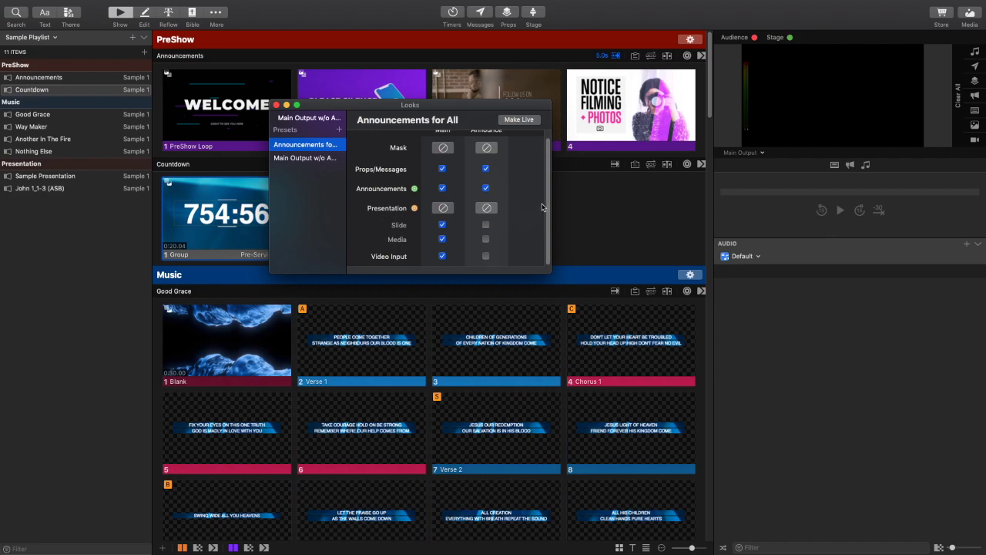
pyautogui.scroll(1, 512, 187)
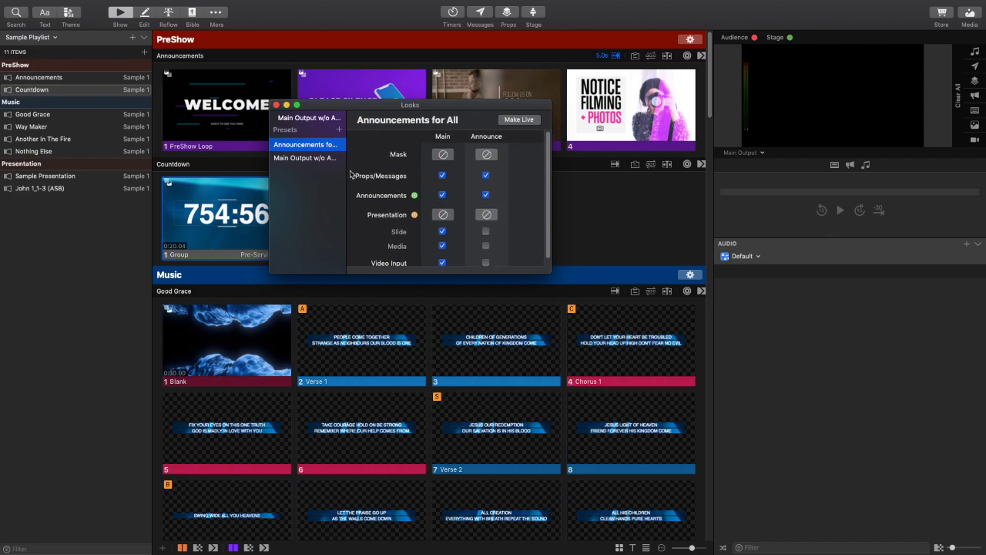
# - Compare the Main Output look's layers with Announcements for All, ending on Announcements for All
pyautogui.click(312, 158)
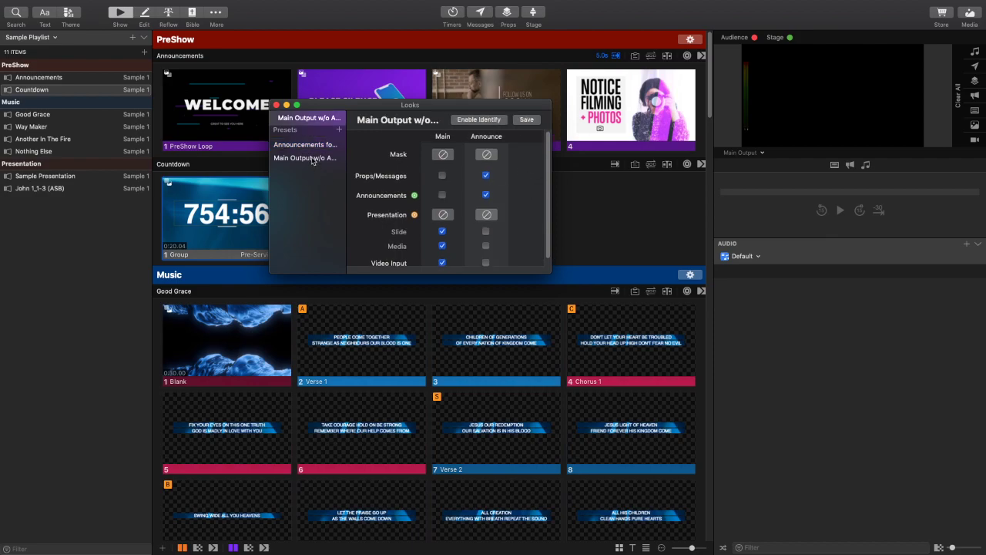
pyautogui.click(312, 162)
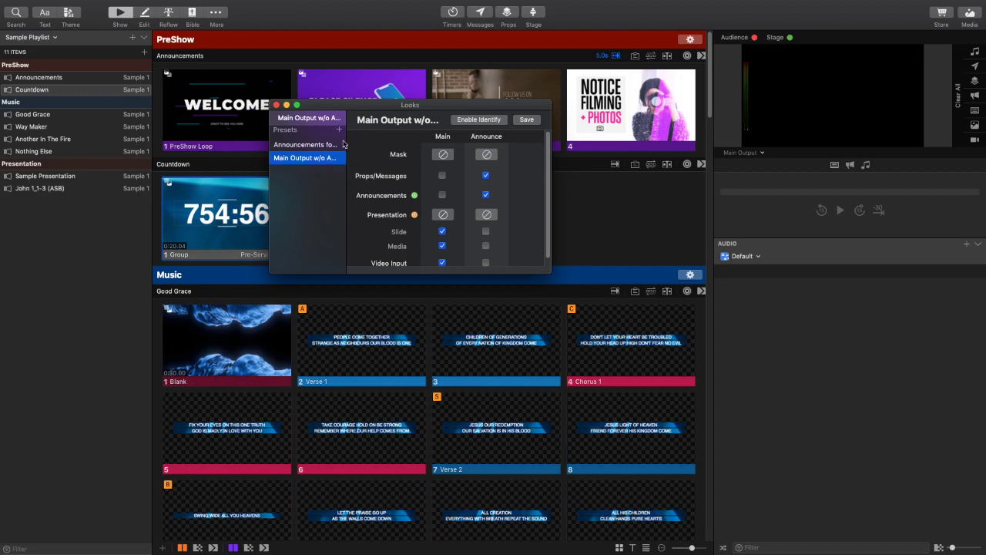
pyautogui.scroll(-1, 475, 187)
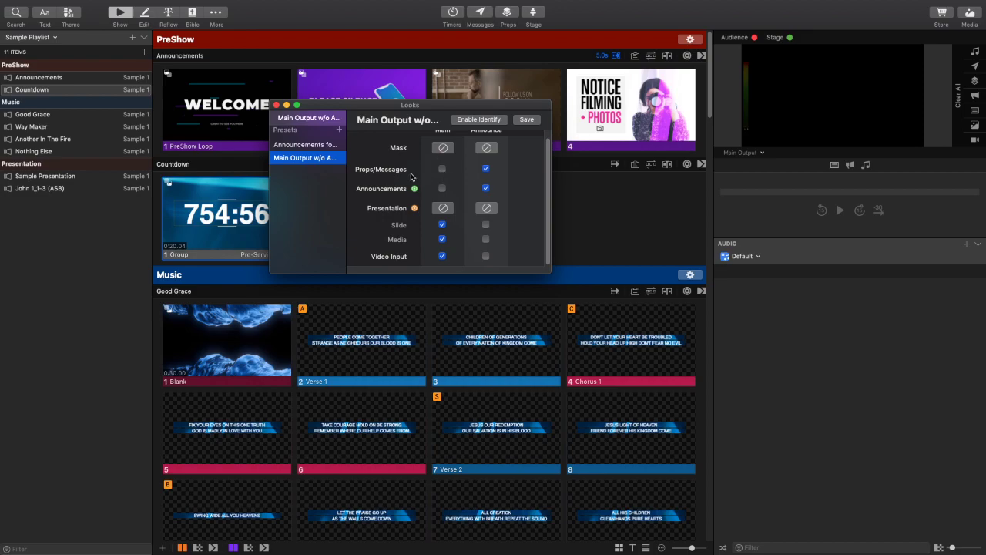
pyautogui.click(294, 145)
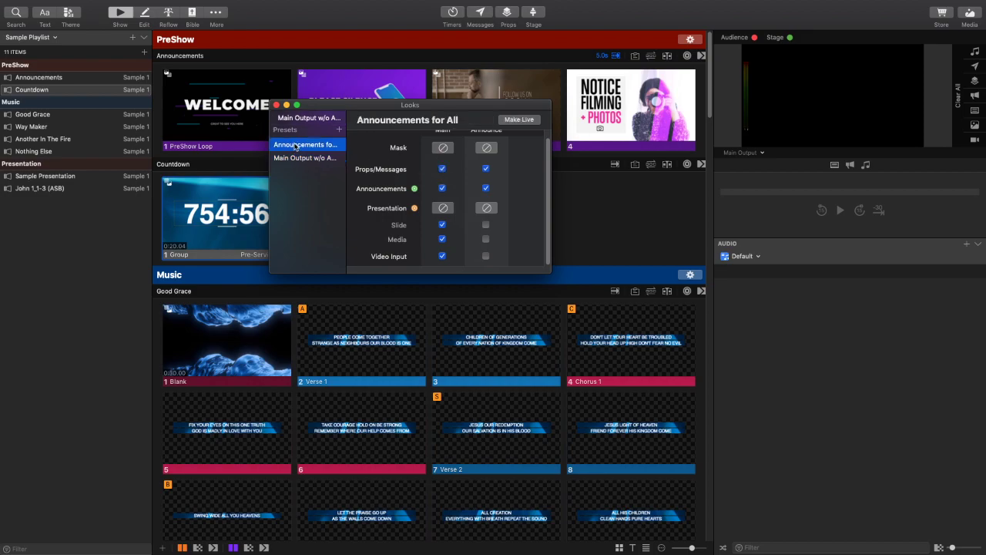
pyautogui.click(308, 158)
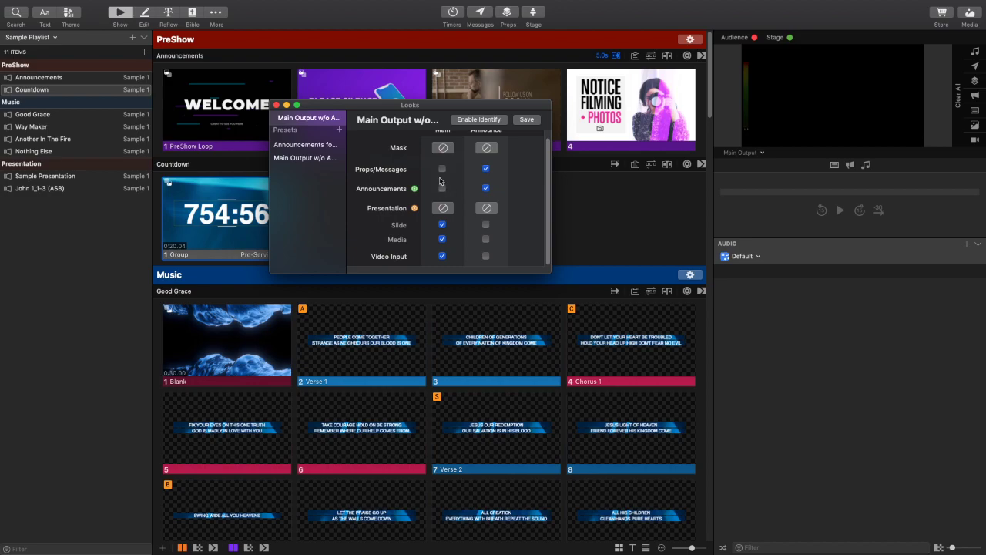
pyautogui.click(308, 145)
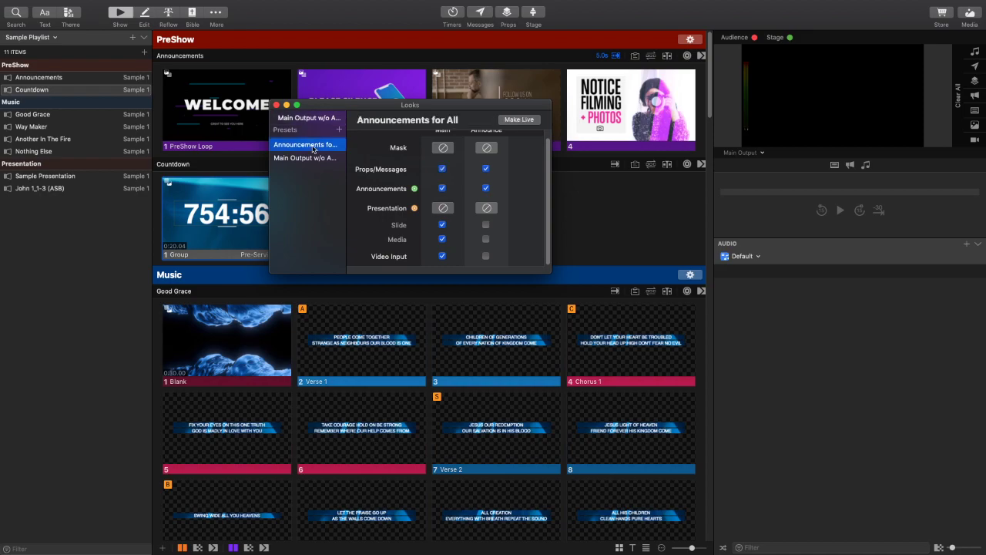
# - Give the announcement presentation the Announcements look and start the loop from Welcome
pyautogui.click(277, 105)
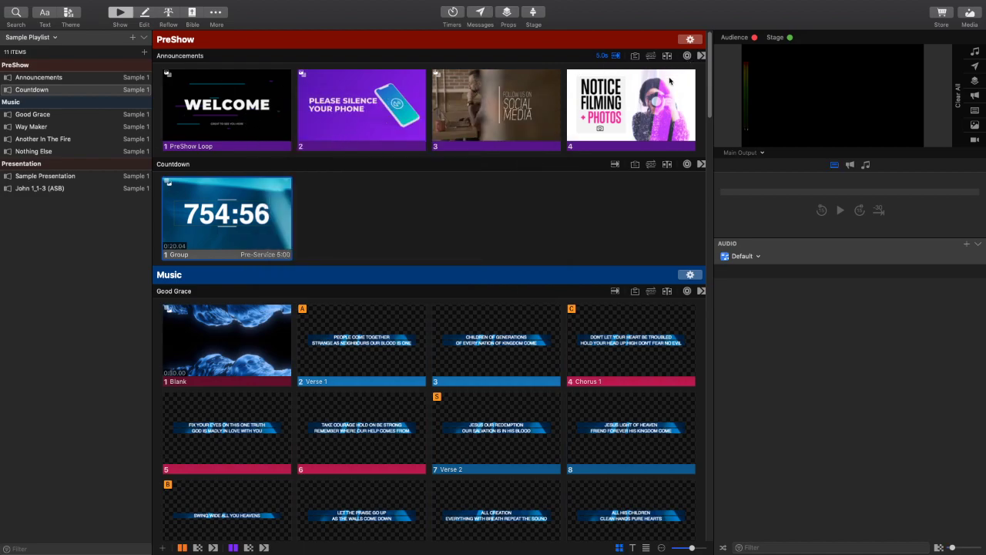
pyautogui.click(687, 56)
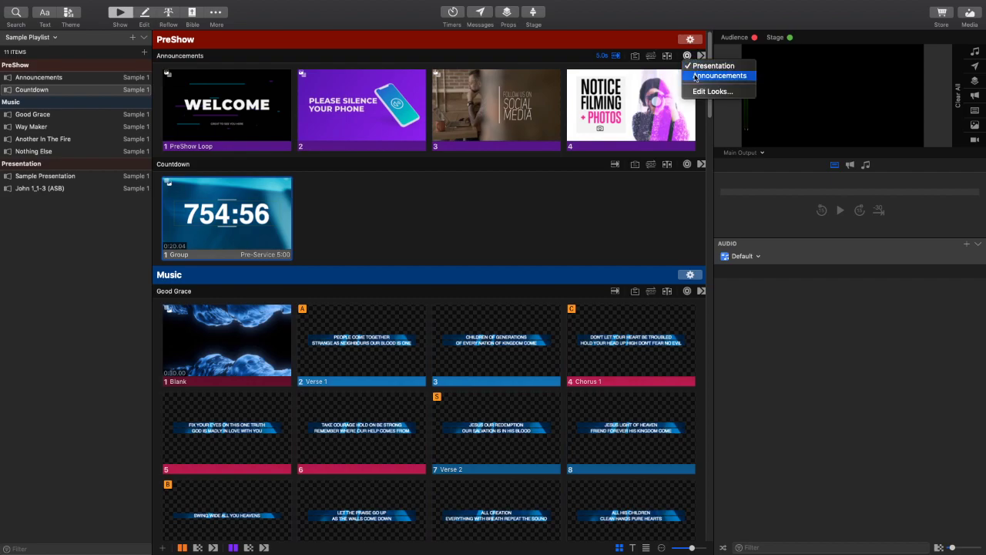
pyautogui.click(716, 75)
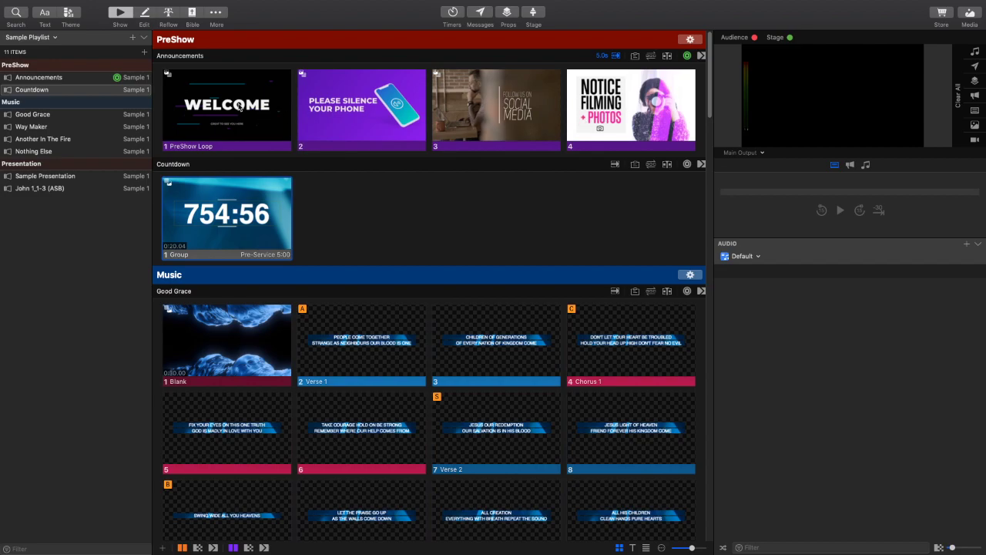
pyautogui.click(278, 108)
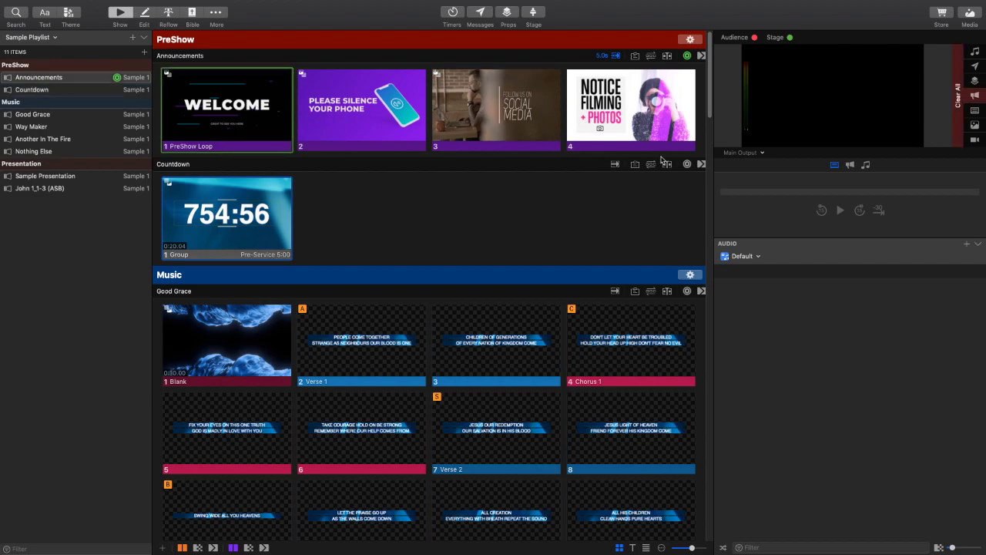
# - Preview the Announcements output, then set Screens > Live to Announcements for All
pyautogui.click(737, 154)
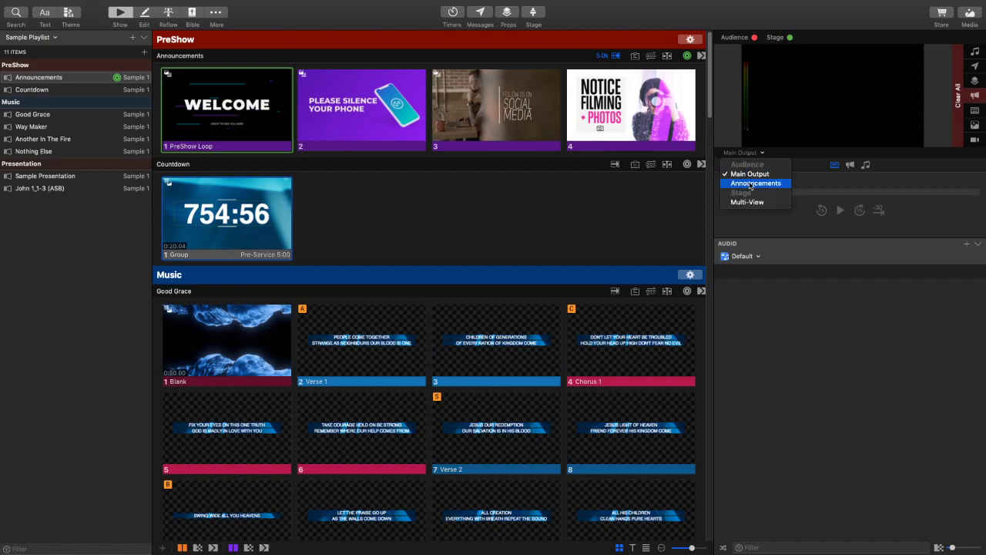
pyautogui.click(751, 185)
pyautogui.click(747, 153)
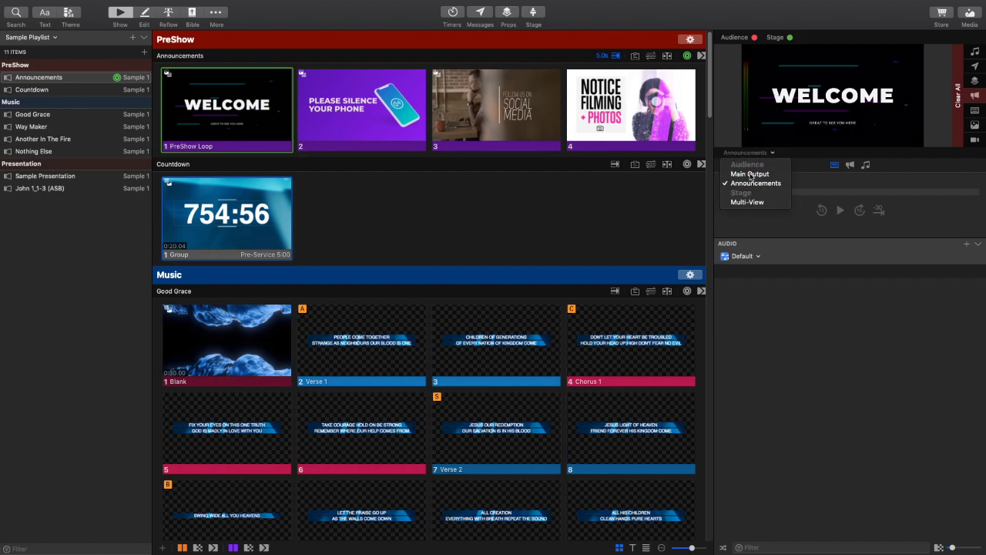
pyautogui.click(751, 174)
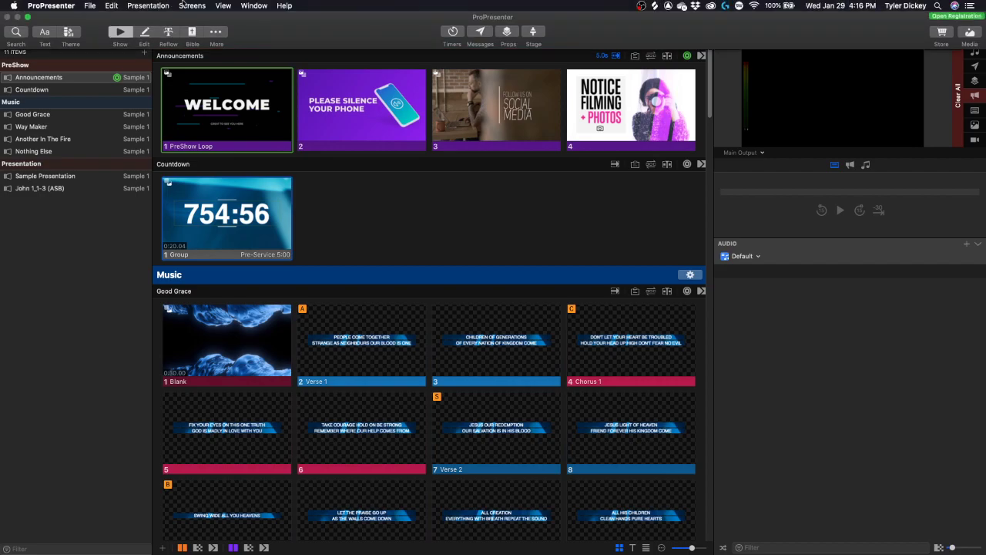
pyautogui.click(192, 5)
pyautogui.moveTo(226, 38)
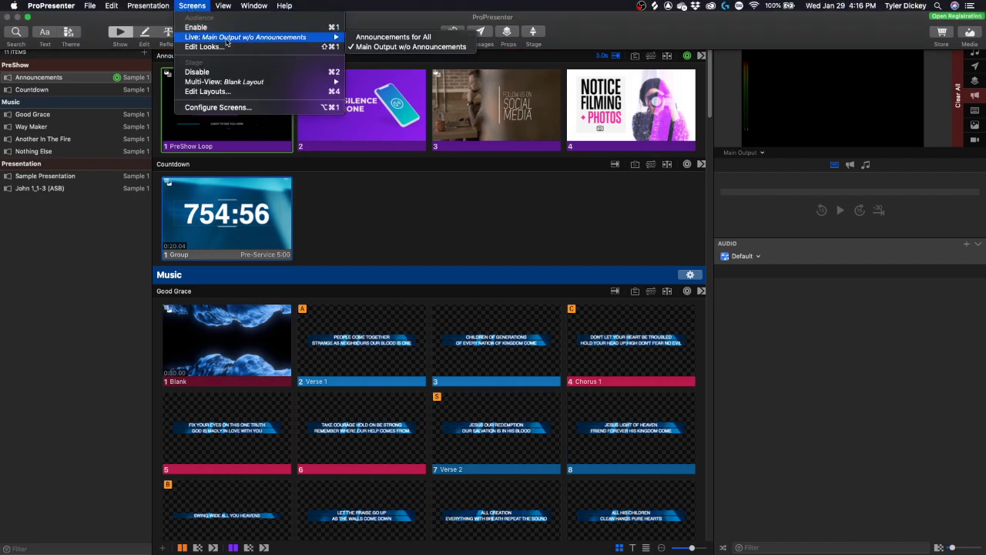
pyautogui.click(389, 37)
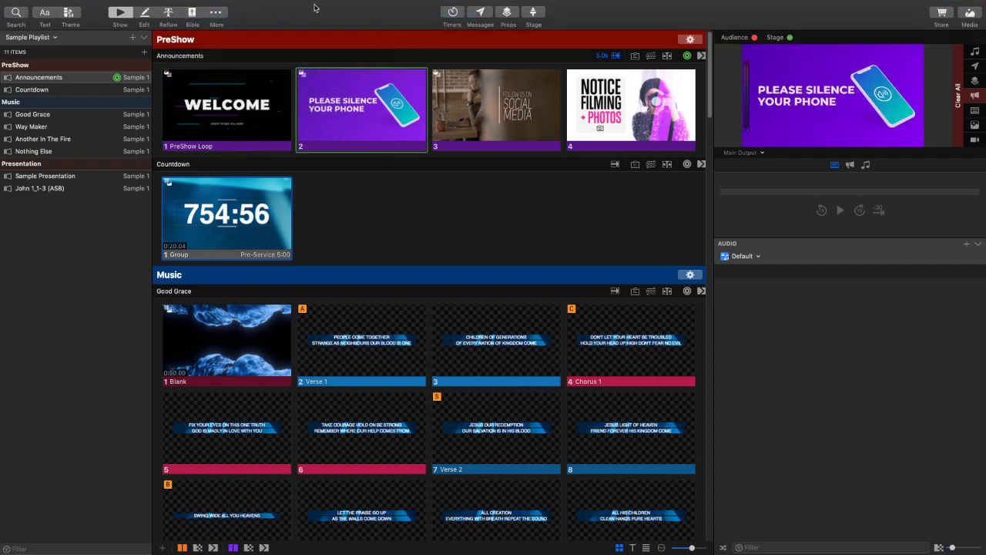
# - Recheck the Announcements preview and show slide 3, 'Follow Us On Social Media'
pyautogui.click(744, 153)
pyautogui.click(756, 184)
pyautogui.click(756, 153)
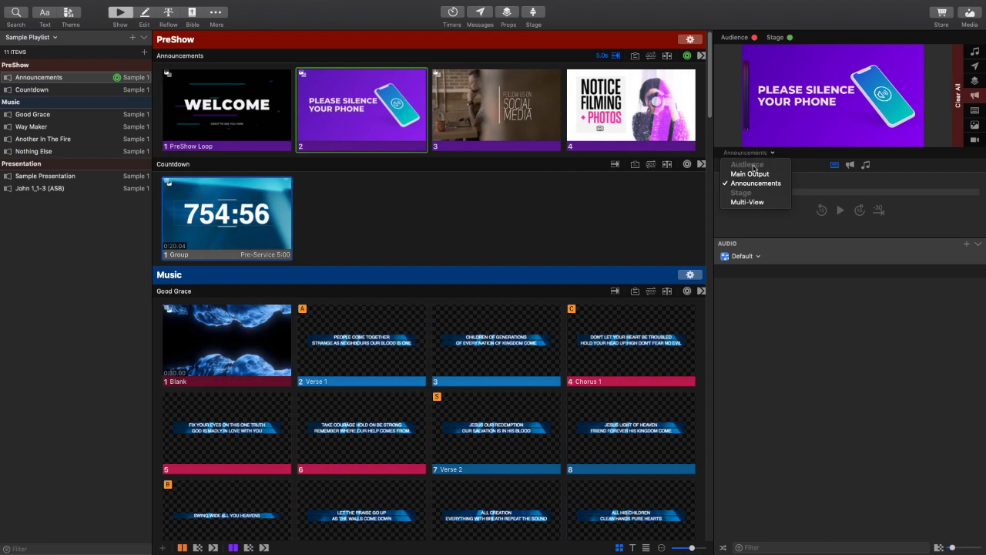
pyautogui.click(756, 175)
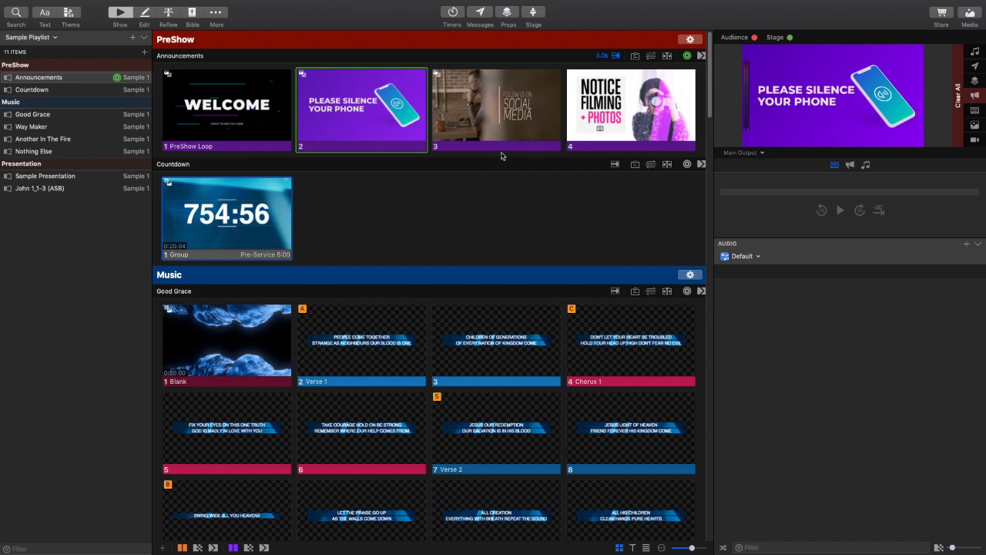
pyautogui.click(437, 91)
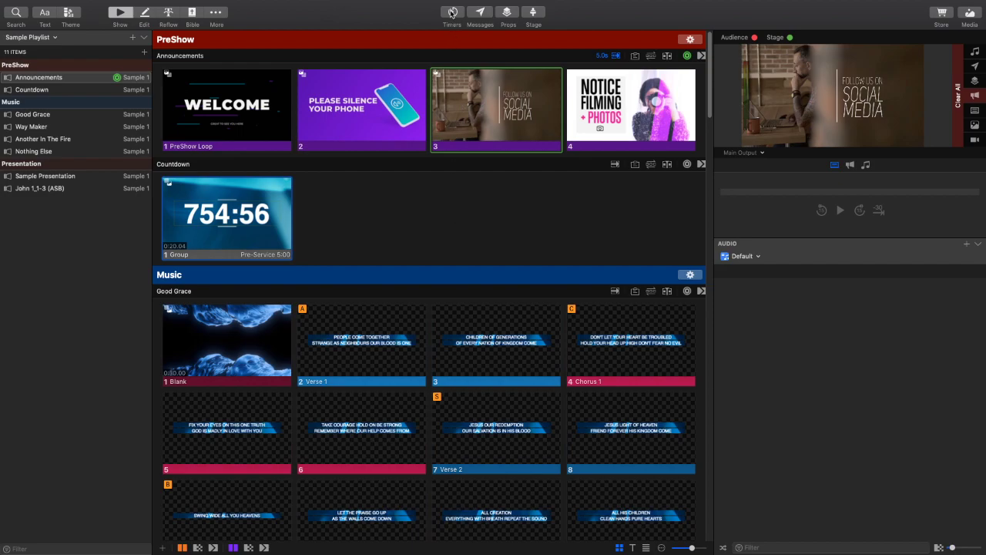
# - Replace the old message with a new one named 'Pre-Service Countdown'
pyautogui.click(452, 13)
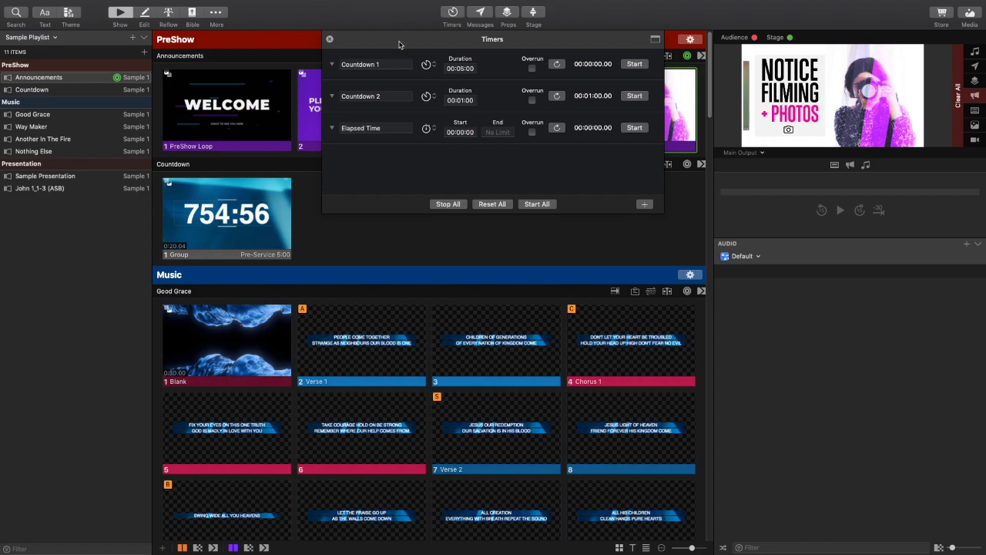
pyautogui.click(453, 14)
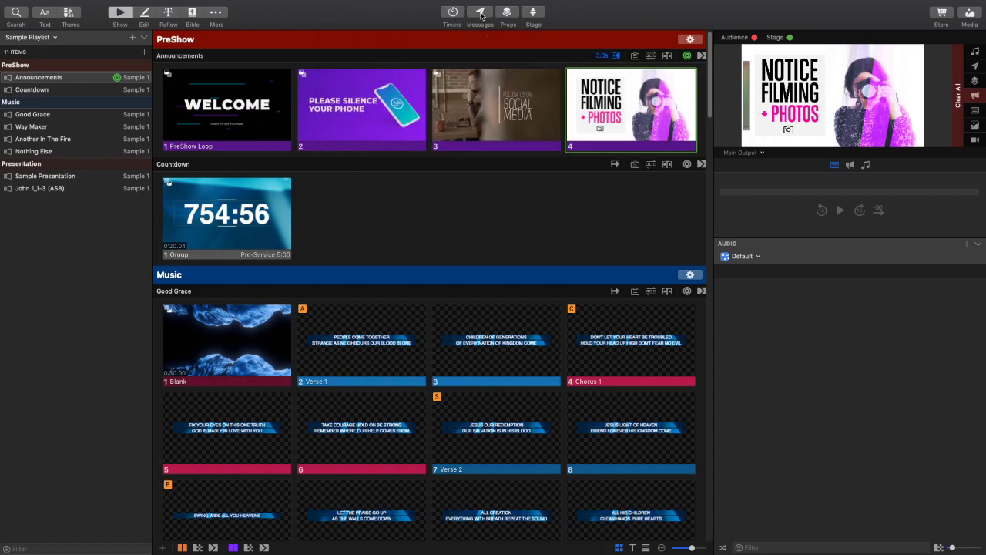
pyautogui.click(480, 13)
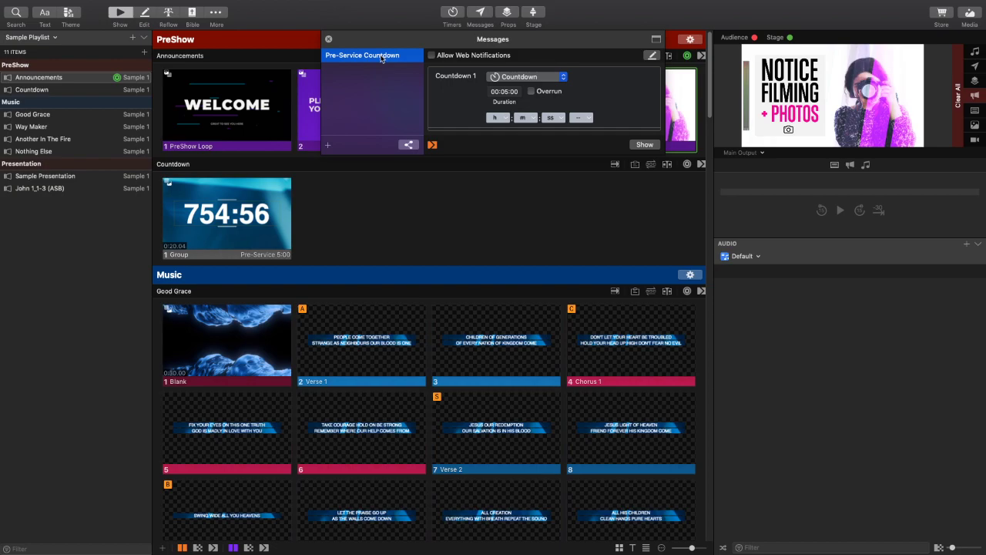
pyautogui.press('Delete')
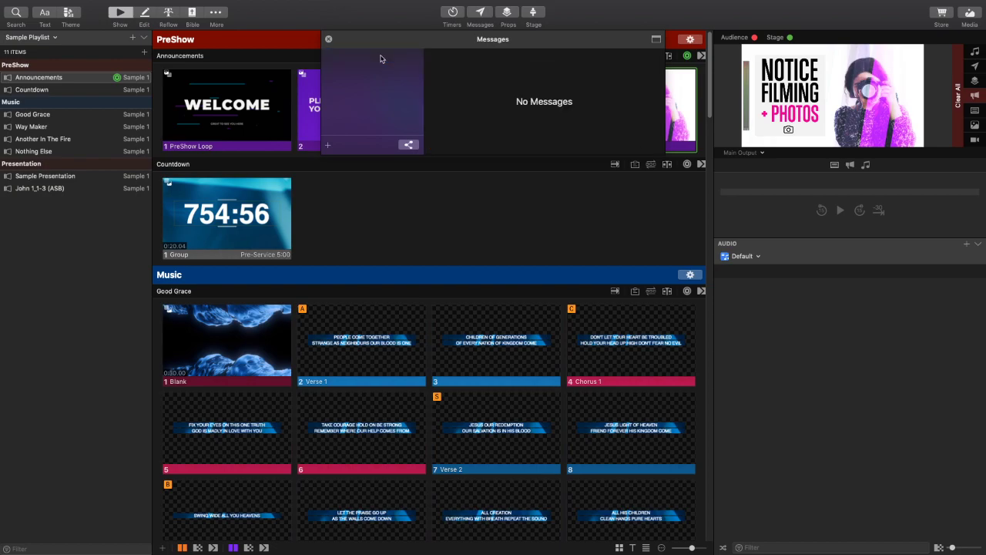
pyautogui.click(327, 146)
pyautogui.doubleClick(391, 55)
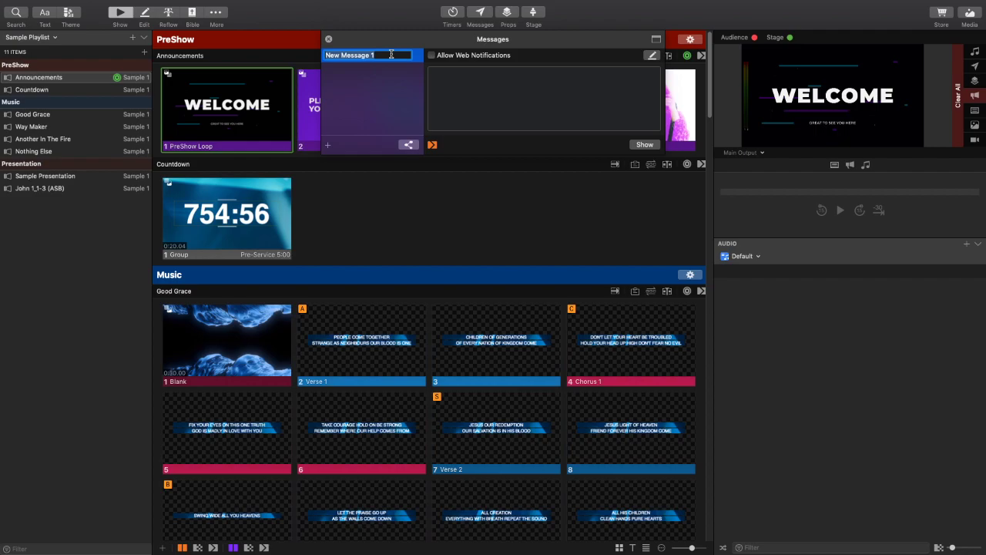
pyautogui.write('Pro')
pyautogui.press('Return')
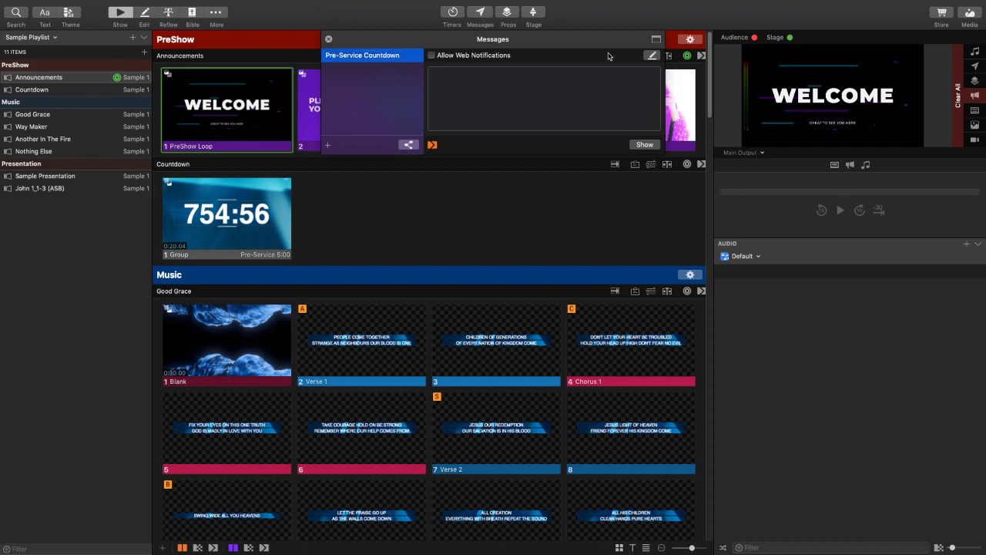
# - Write 'Service Will Start in' as the message text followed by the Countdown 1 token
pyautogui.click(651, 56)
pyautogui.click(477, 78)
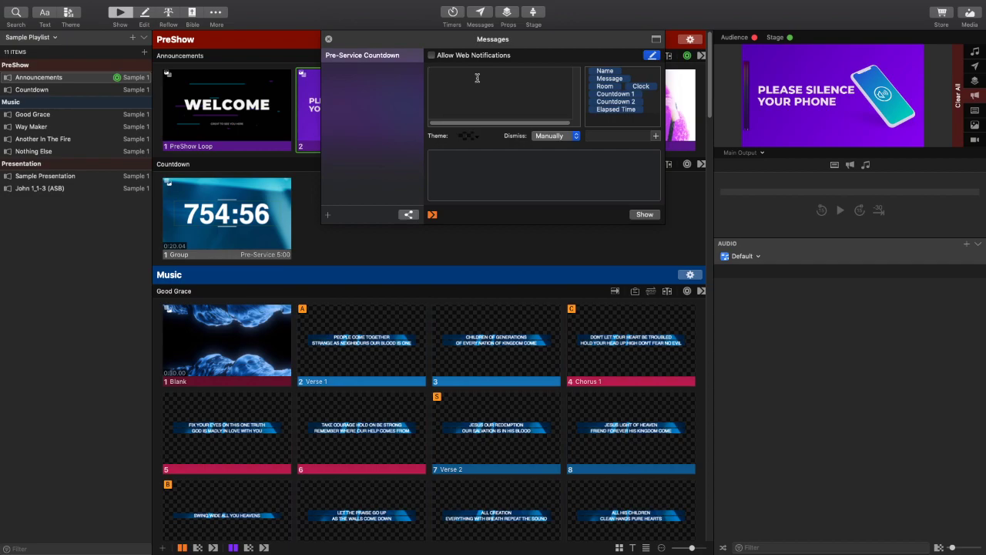
pyautogui.write('Service Will Start in')
pyautogui.moveTo(616, 94); pyautogui.dragTo(531, 74)
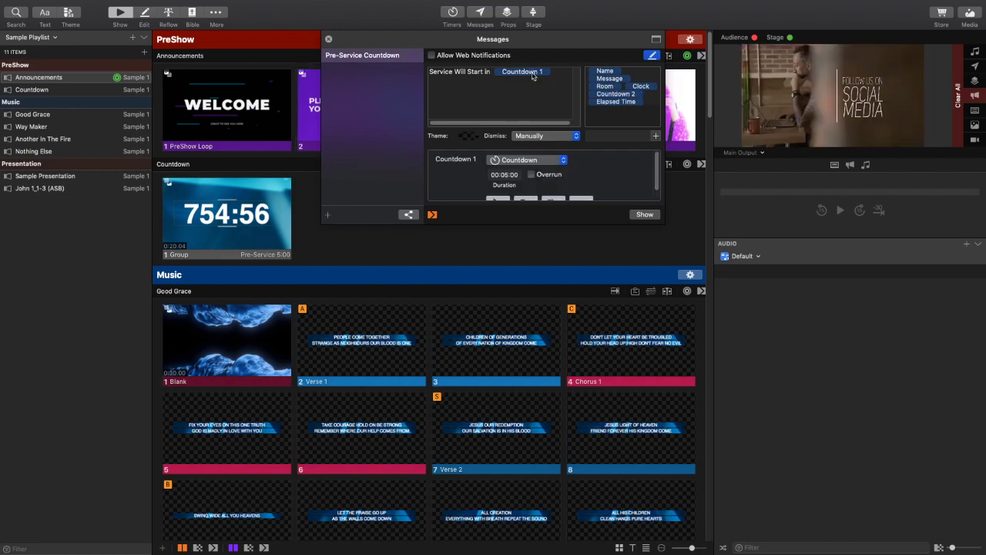
# - Apply the transparent Helvetica lower-third theme, hours set to --, minutes to m
pyautogui.click(477, 137)
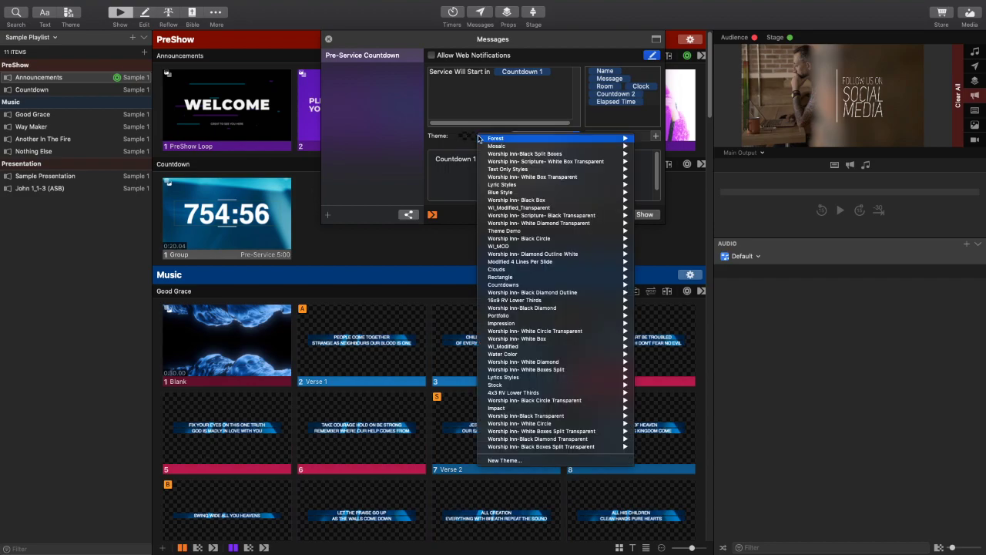
pyautogui.moveTo(522, 170)
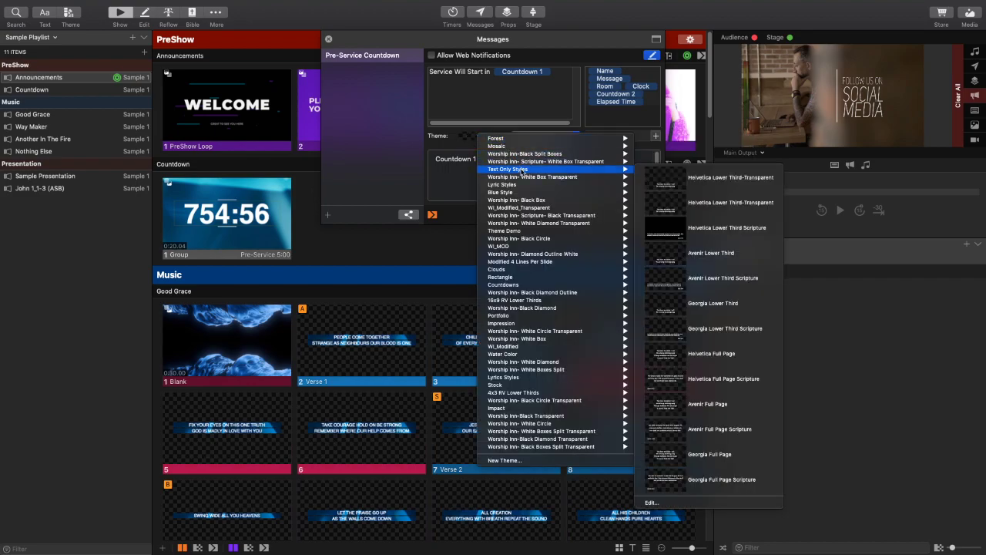
pyautogui.click(735, 204)
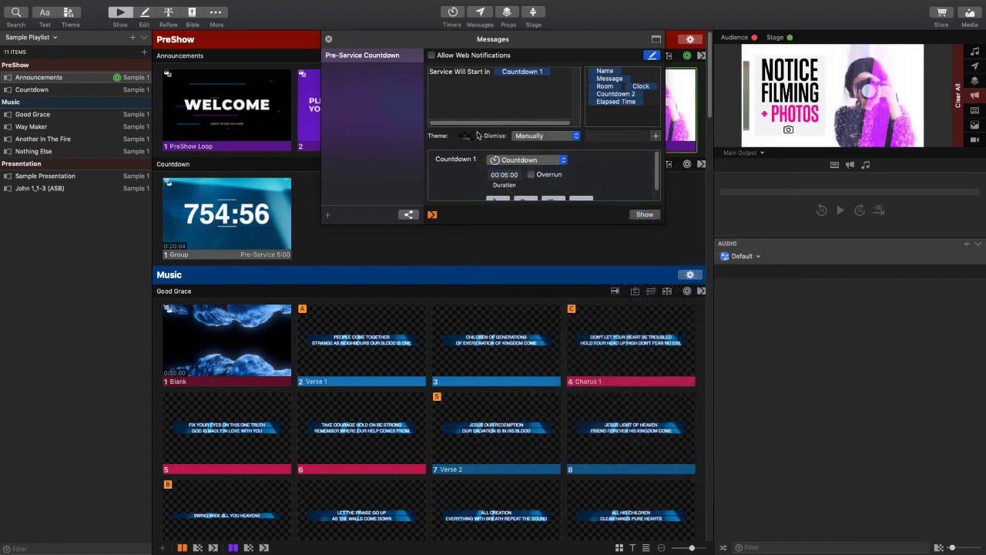
pyautogui.scroll(-2, 450, 158)
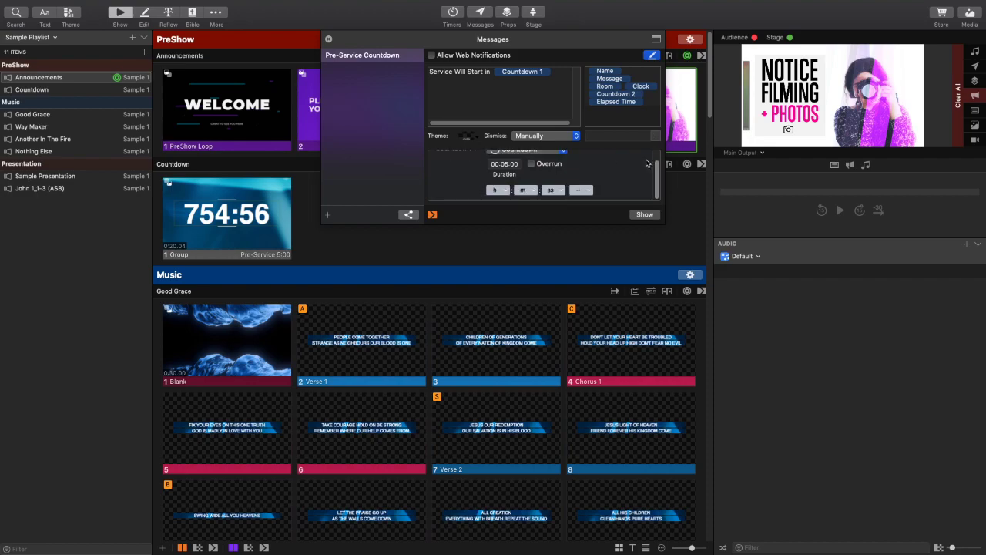
pyautogui.click(505, 191)
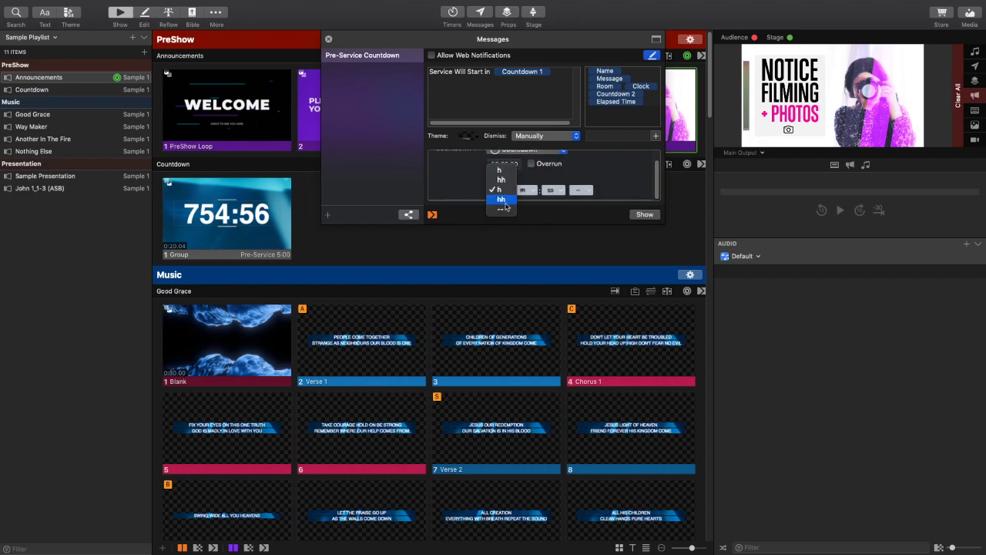
pyautogui.click(499, 198)
pyautogui.click(526, 191)
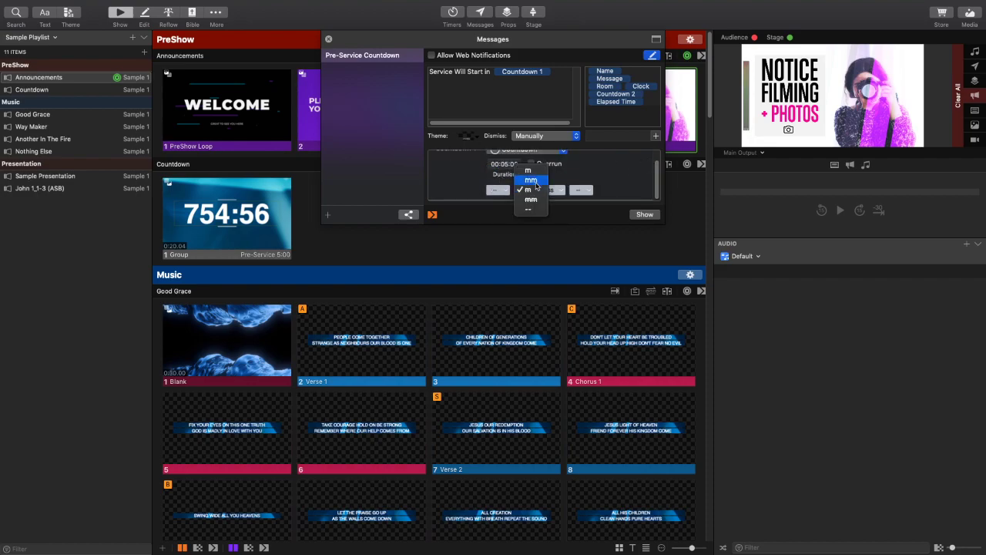
pyautogui.click(531, 171)
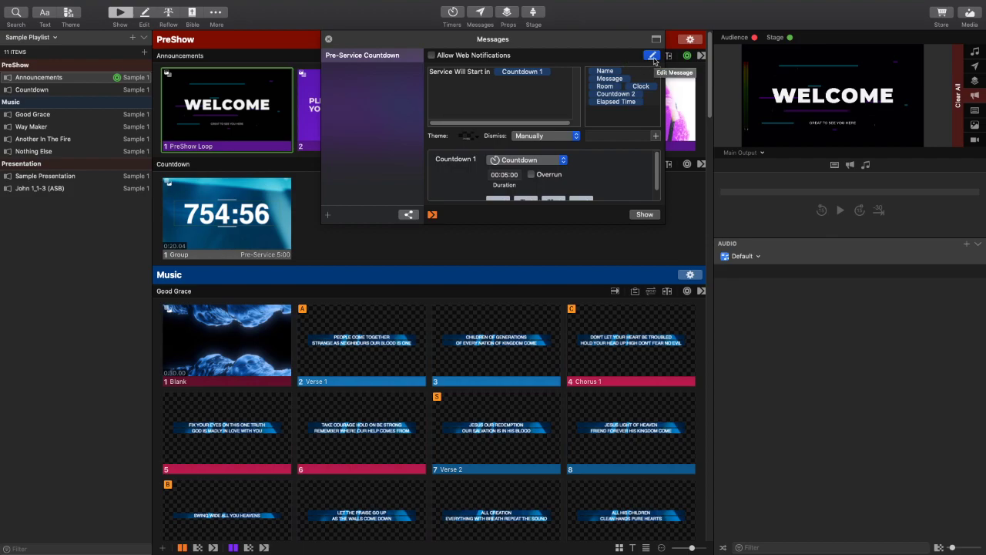
pyautogui.click(653, 58)
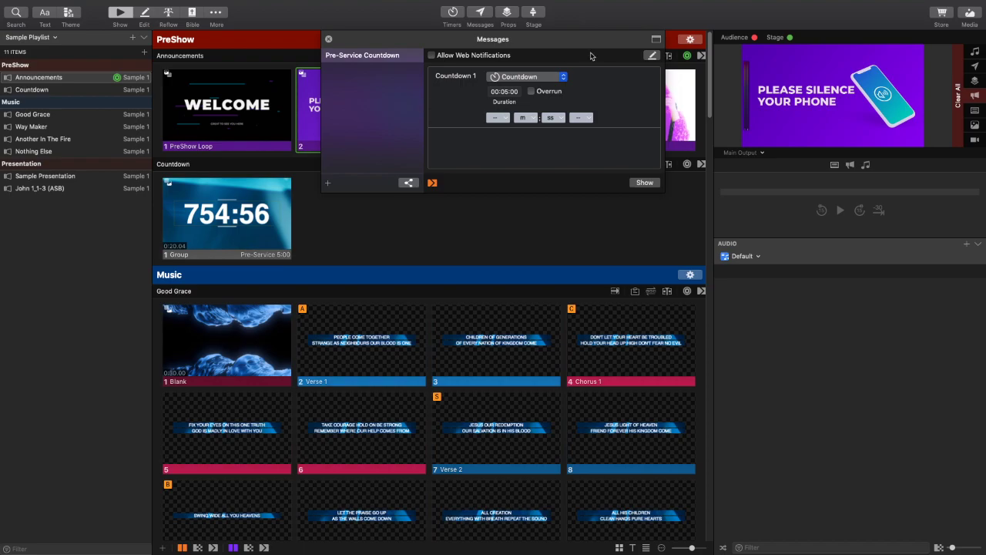
# - Put the countdown message live, then move its text down one line
pyautogui.click(644, 183)
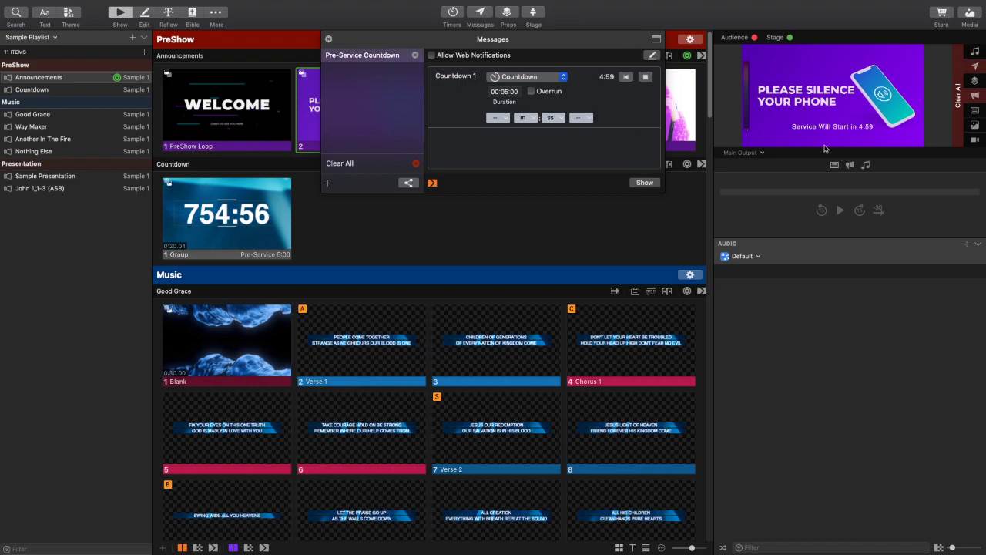
pyautogui.click(653, 56)
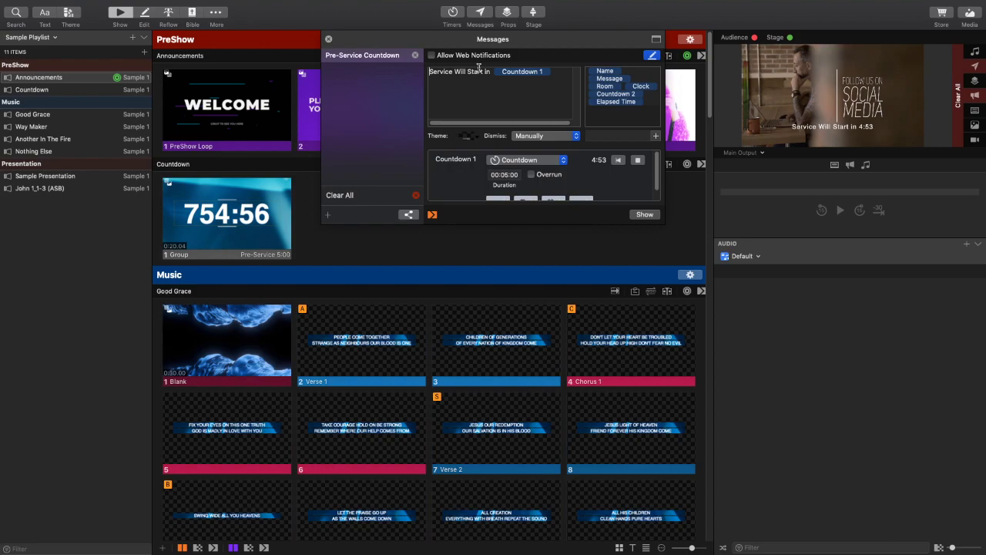
pyautogui.press('Return')
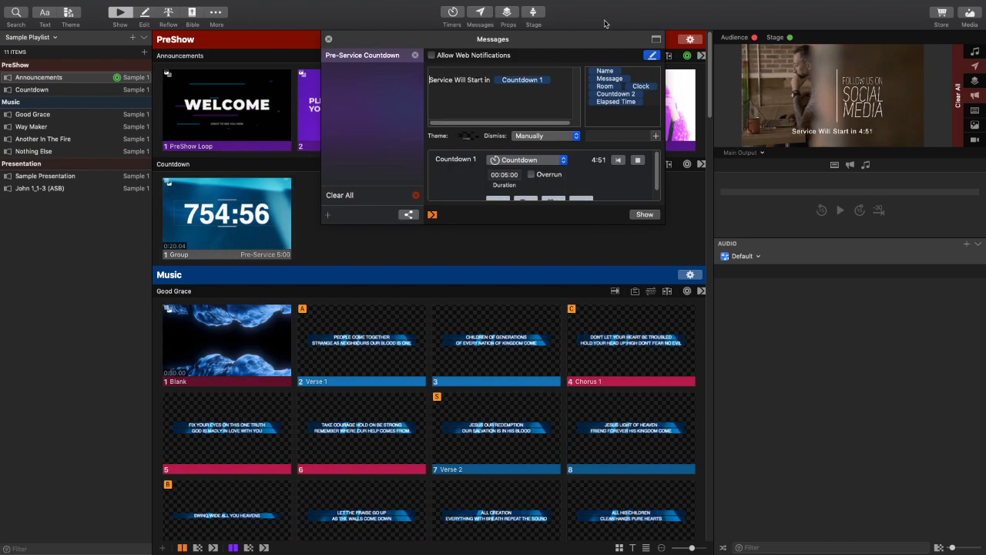
pyautogui.click(652, 56)
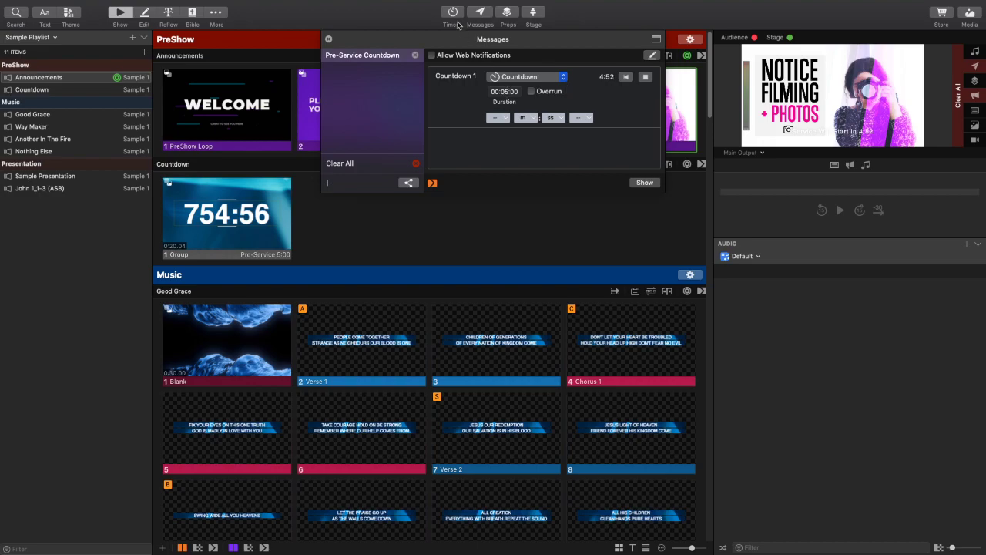
# - Close Messages and browse the WELCOME slide's Add Action submenus without adding anything
pyautogui.click(480, 15)
pyautogui.rightClick(214, 125)
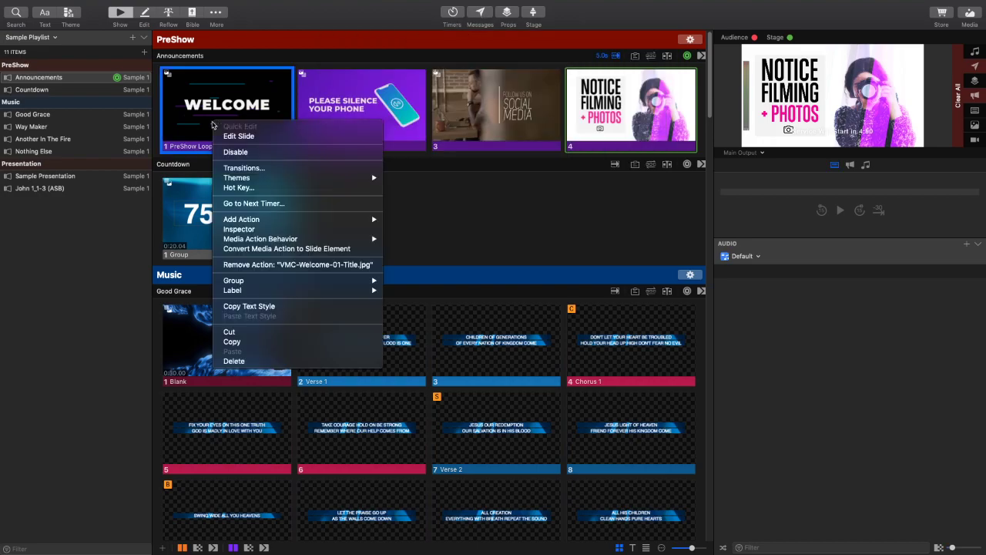
pyautogui.moveTo(297, 219)
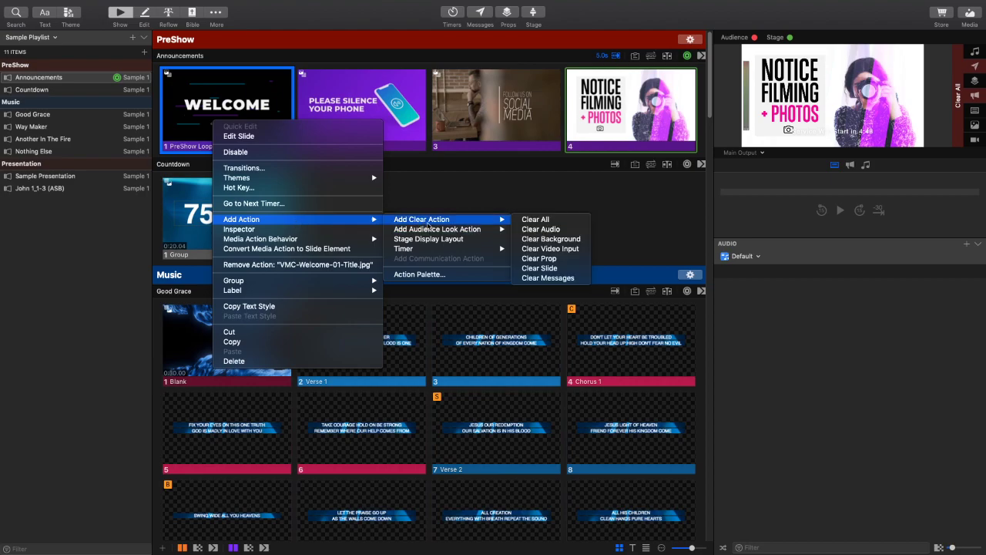
pyautogui.moveTo(429, 232)
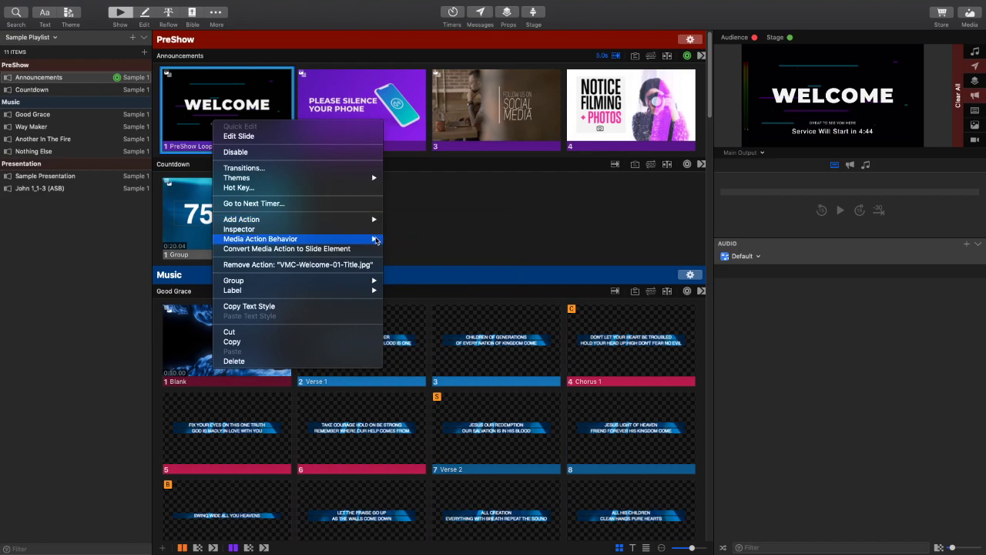
pyautogui.moveTo(370, 240)
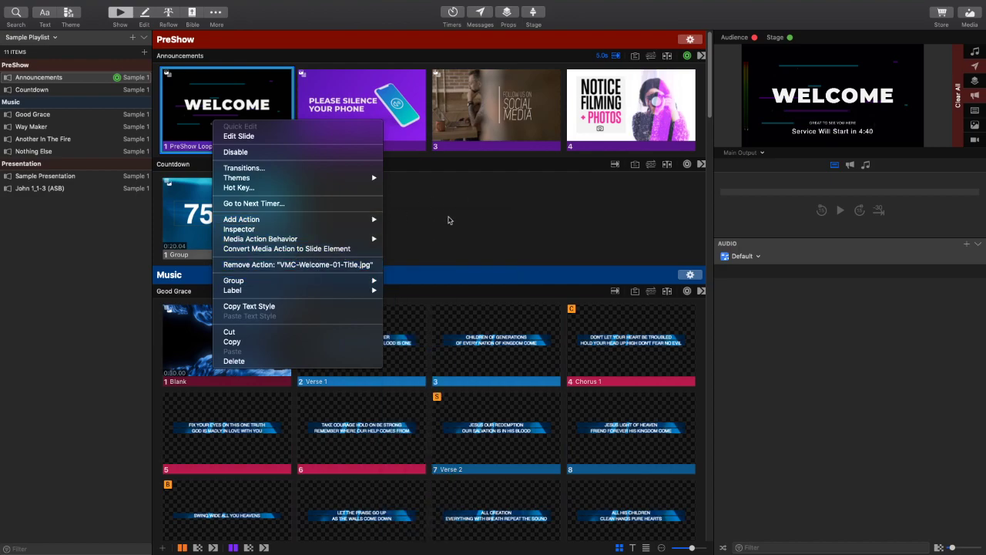
pyautogui.moveTo(324, 177)
pyautogui.click(510, 221)
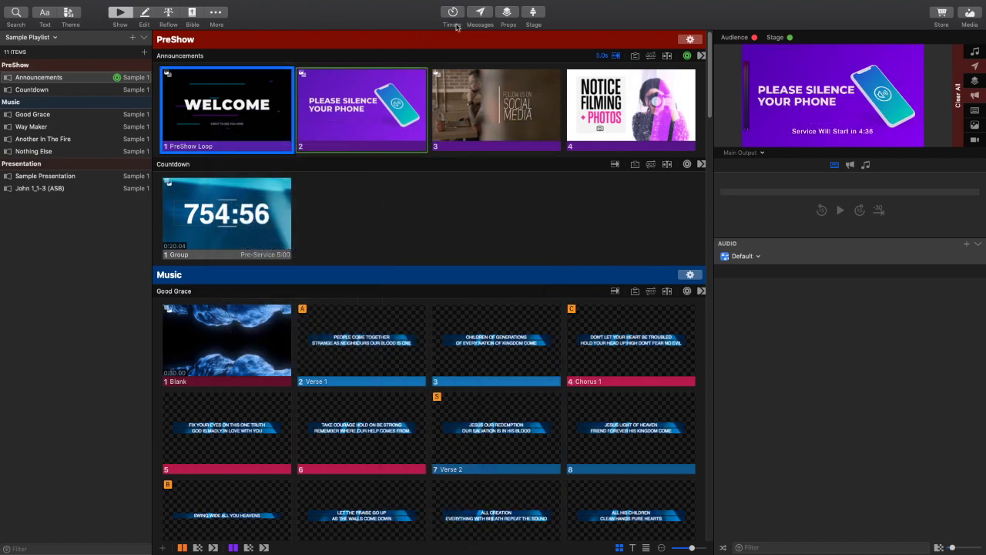
pyautogui.click(480, 13)
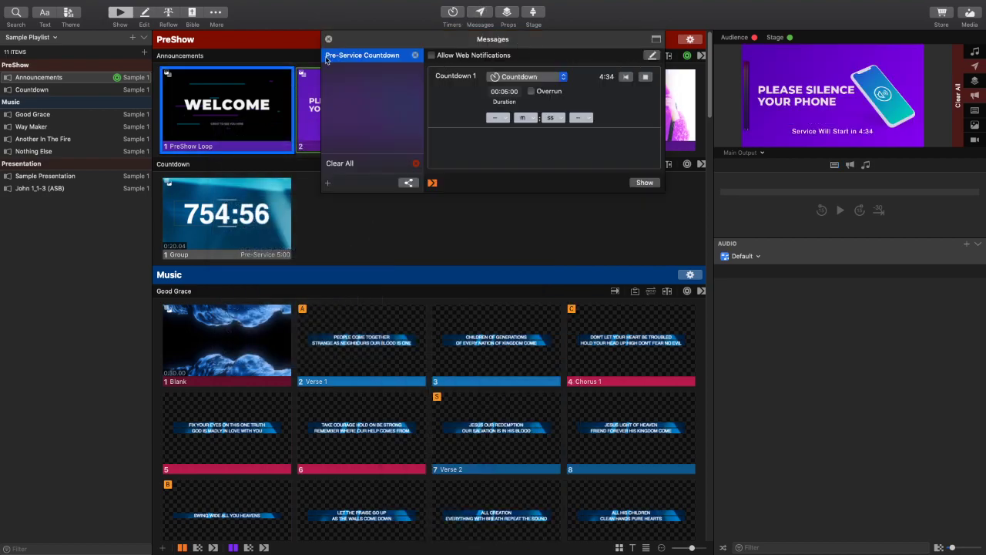
pyautogui.doubleClick(359, 57)
pyautogui.moveTo(359, 57); pyautogui.dragTo(201, 94)
pyautogui.click(360, 68)
pyautogui.rightClick(382, 57)
pyautogui.click(370, 91)
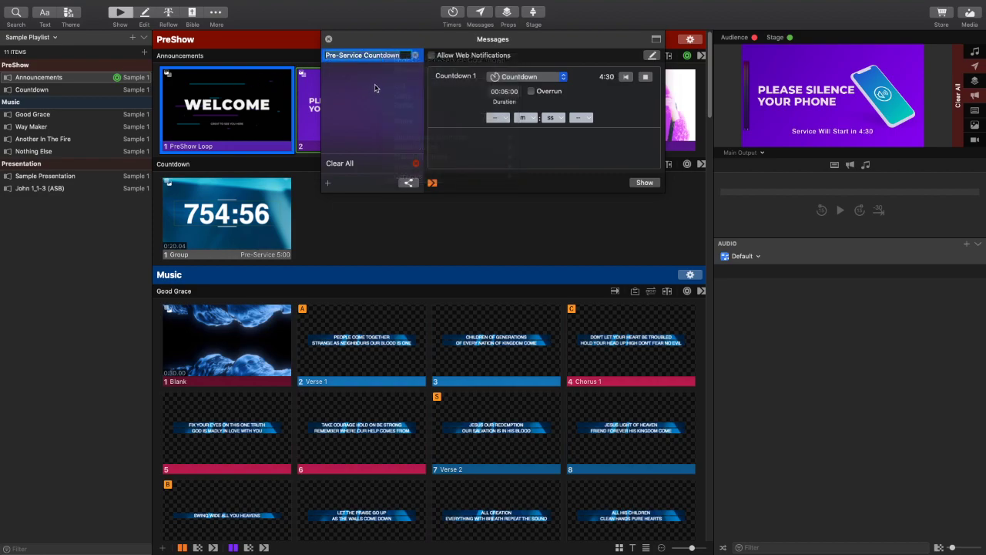
pyautogui.click(651, 56)
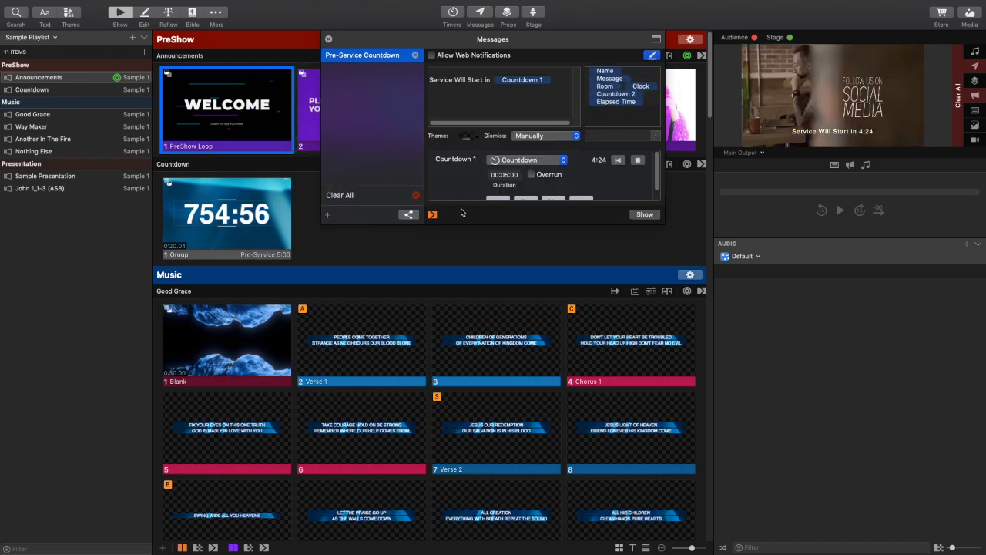
pyautogui.click(433, 216)
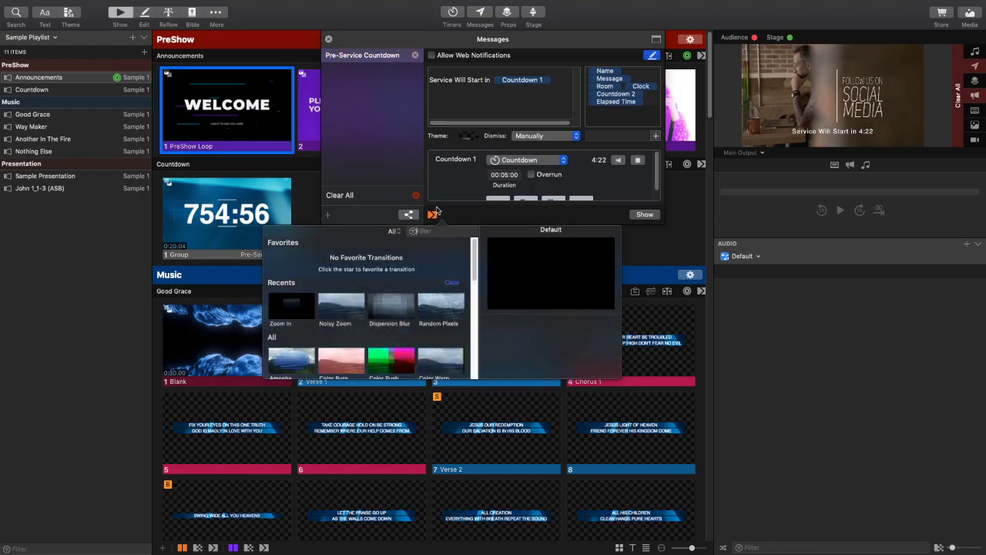
pyautogui.click(432, 215)
pyautogui.click(432, 215)
pyautogui.click(651, 54)
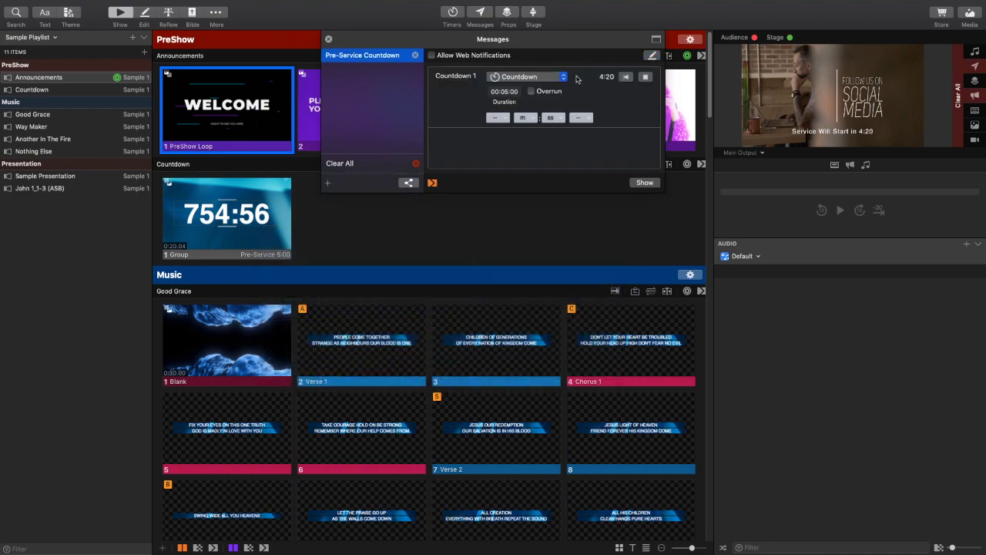
pyautogui.click(479, 17)
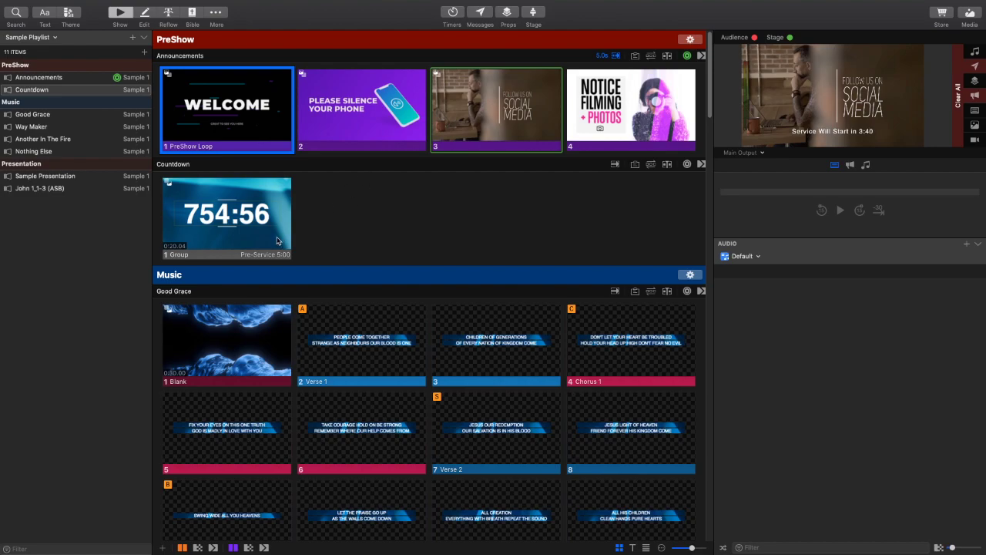
# - Take the Countdown and WELCOME slides live, check the Announcements preview, then Clear All
pyautogui.click(230, 230)
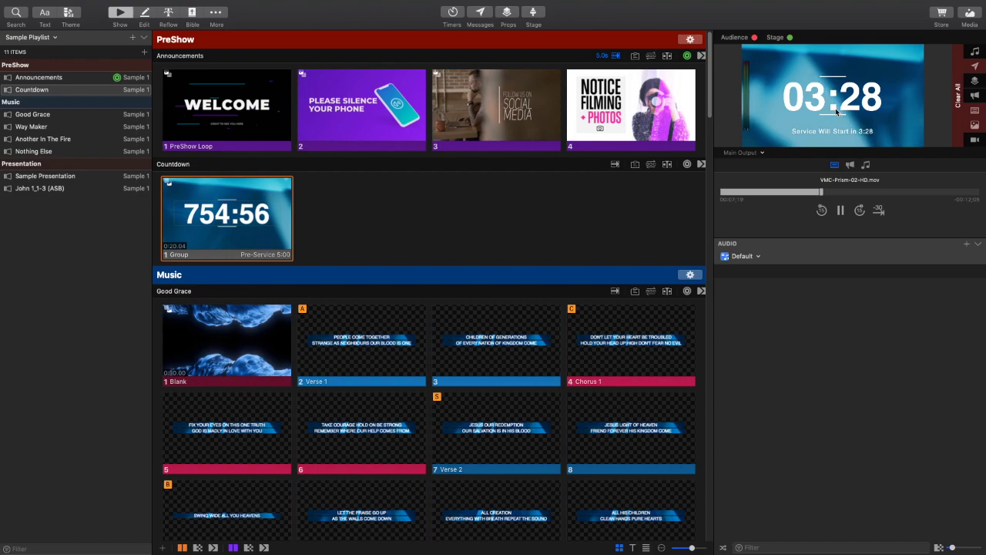
pyautogui.click(220, 125)
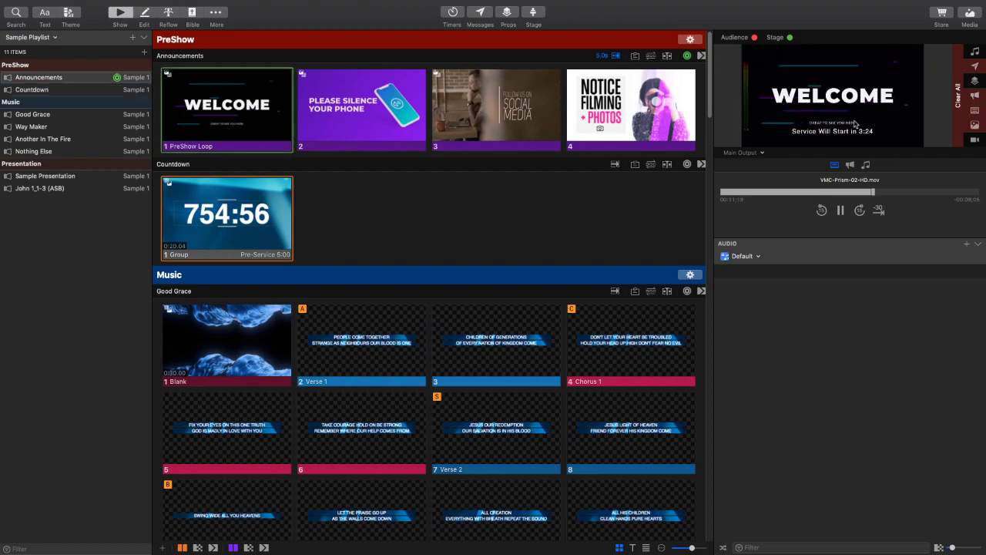
pyautogui.click(758, 153)
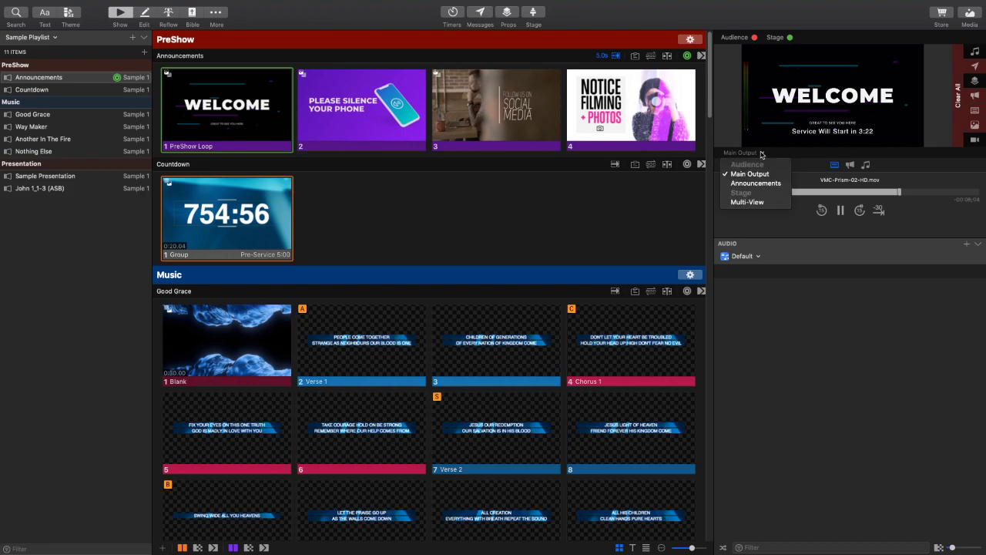
pyautogui.click(755, 184)
pyautogui.click(752, 154)
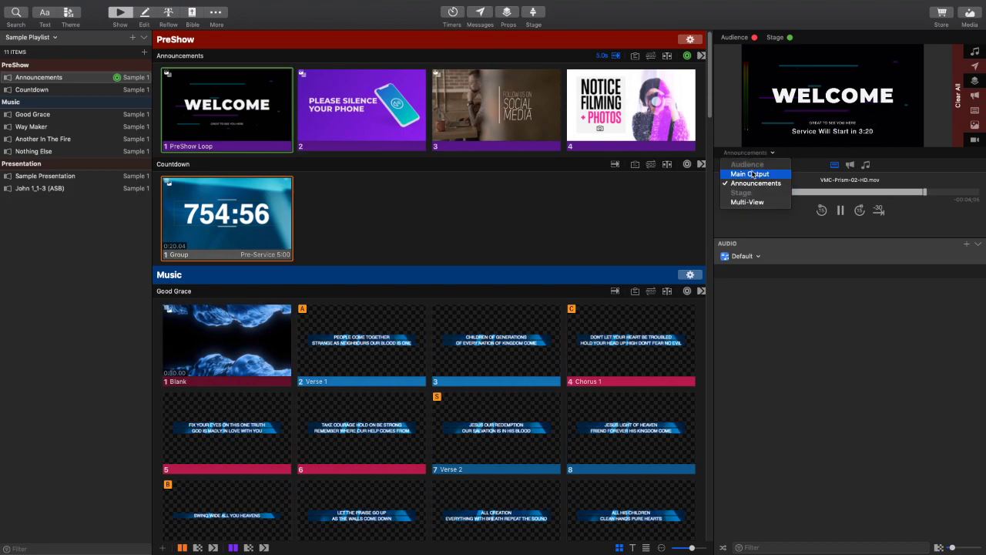
pyautogui.click(749, 174)
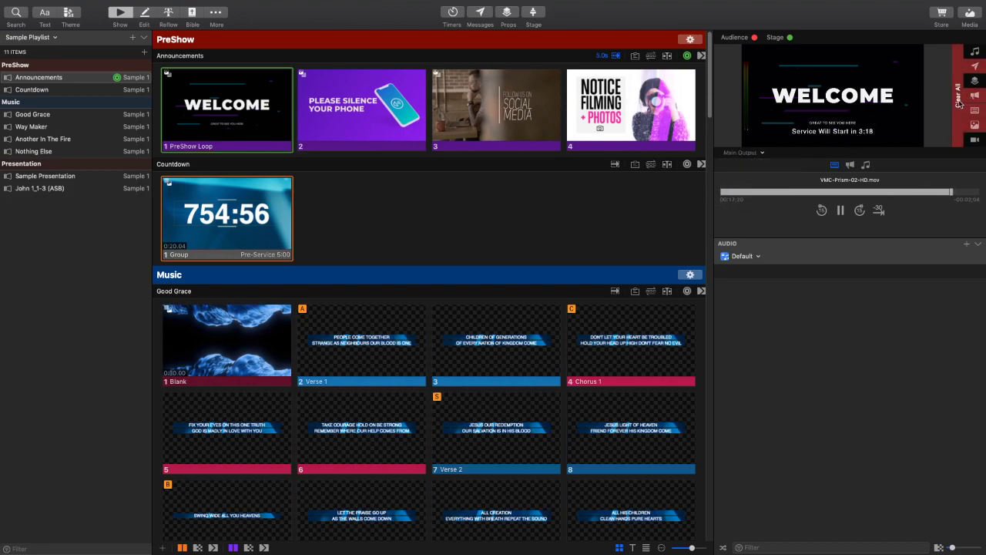
pyautogui.click(963, 103)
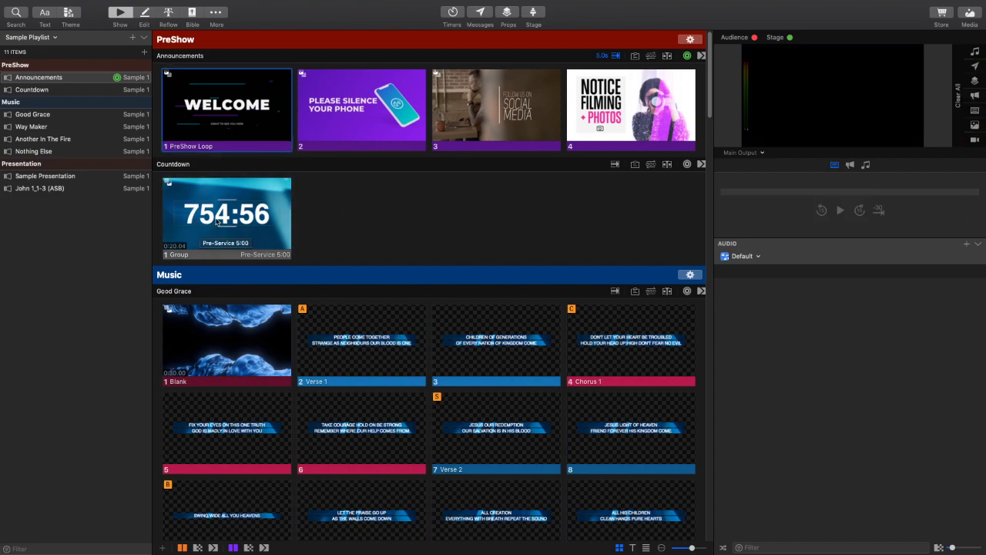
# - Add an audience look action 'Main Output w/o Announcements' to the Countdown slide
pyautogui.rightClick(221, 218)
pyautogui.moveTo(290, 316)
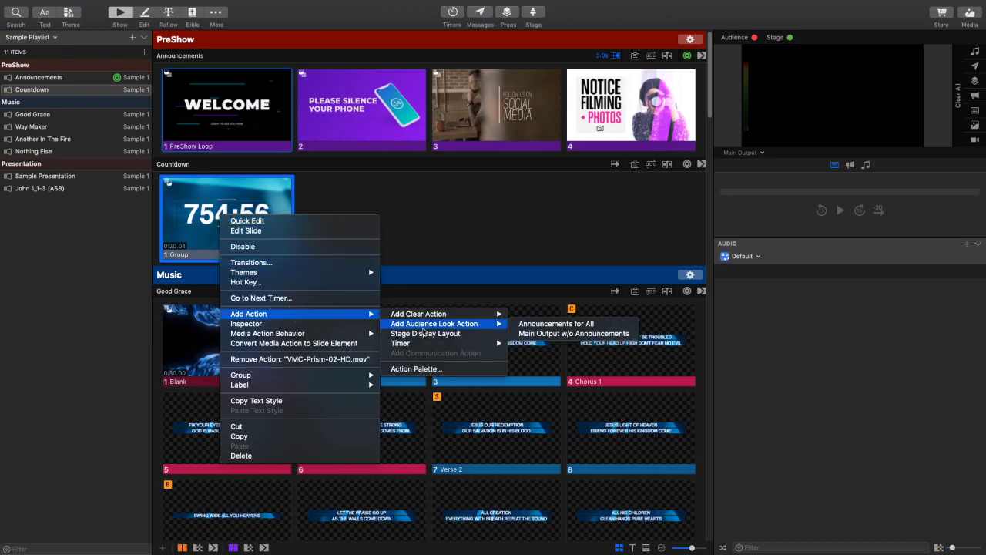
pyautogui.moveTo(436, 326)
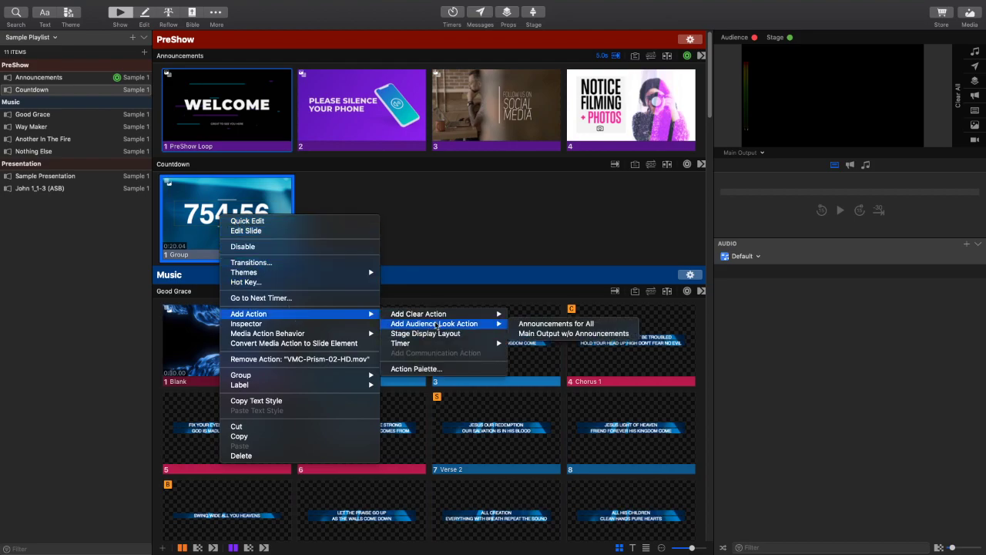
pyautogui.click(554, 337)
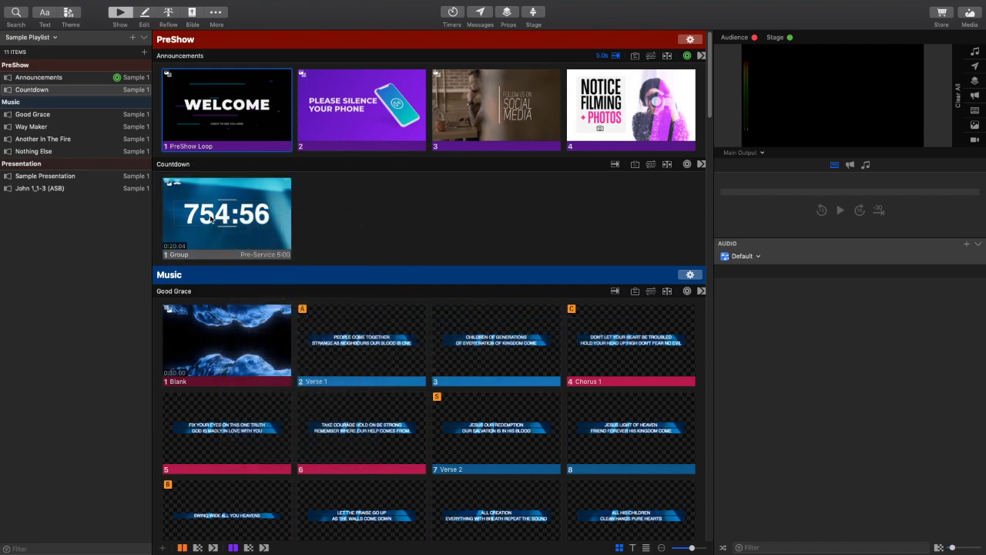
# - Reopen the Countdown slide's action options to review them, then dismiss the menu
pyautogui.rightClick(210, 220)
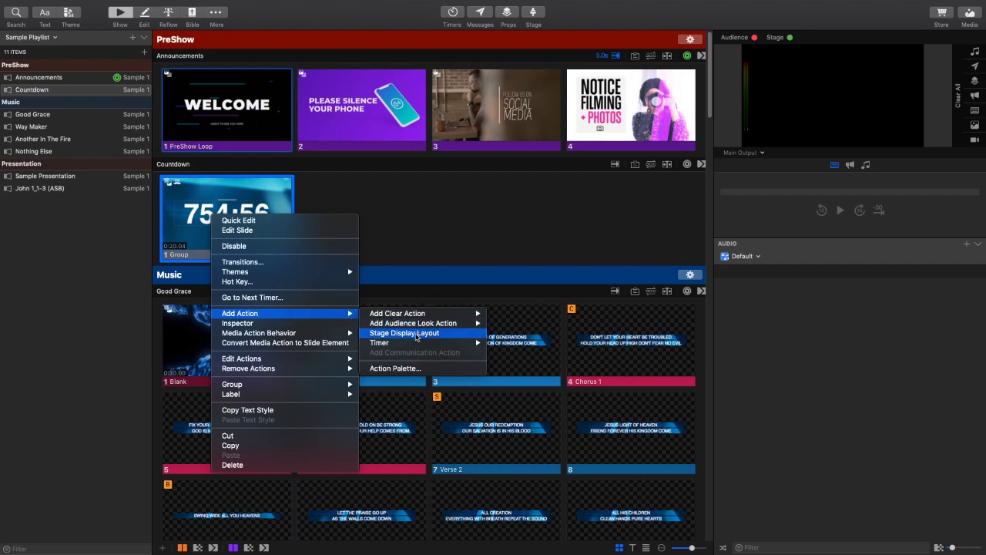
pyautogui.moveTo(414, 344)
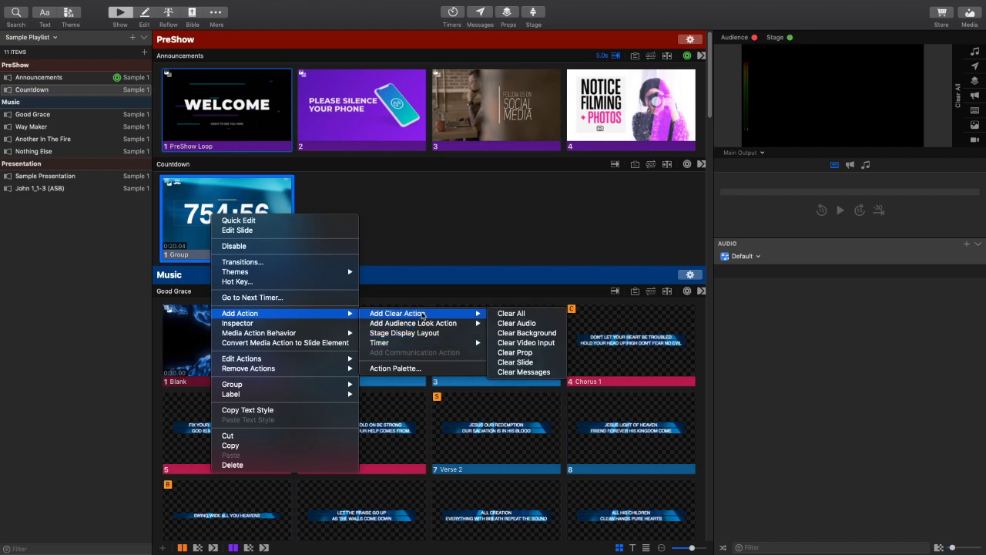
pyautogui.click(435, 238)
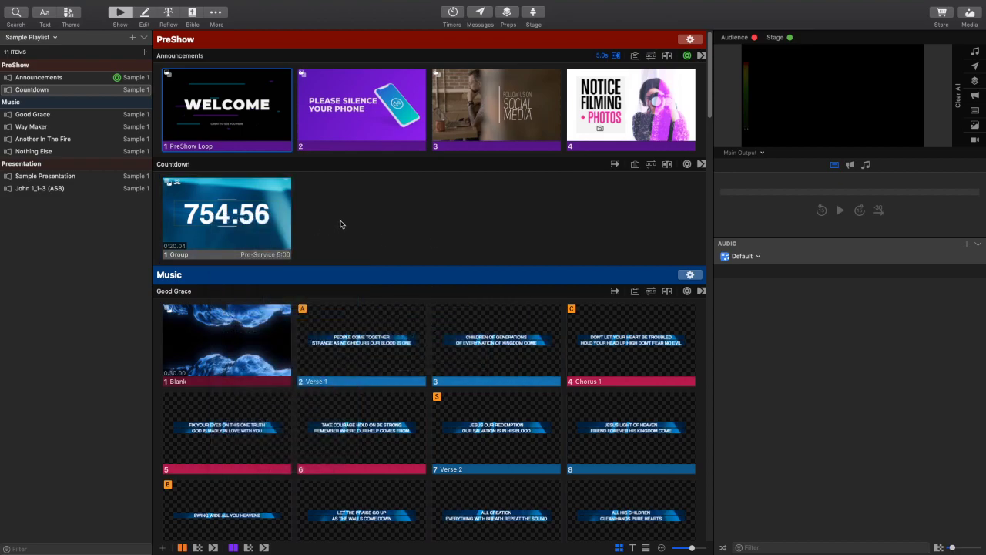
pyautogui.rightClick(204, 218)
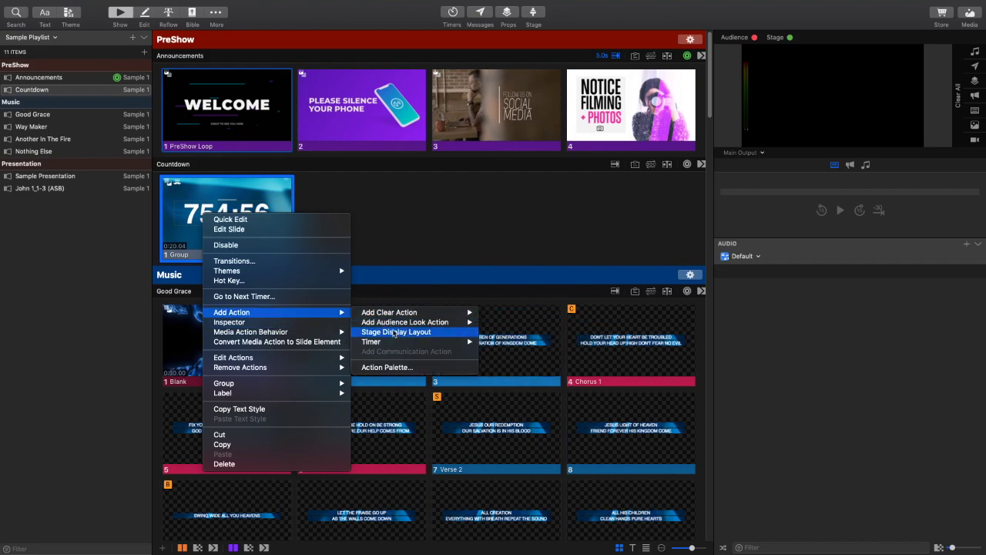
pyautogui.click(396, 230)
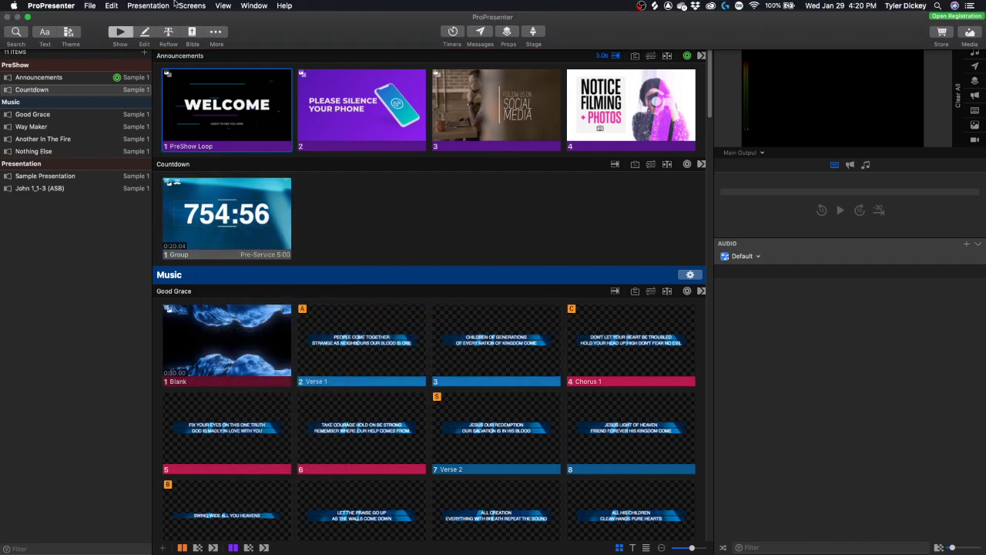
pyautogui.click(186, 6)
# - Run the WELCOME loop and Countdown slide live, then Clear All to black
pyautogui.click(352, 251)
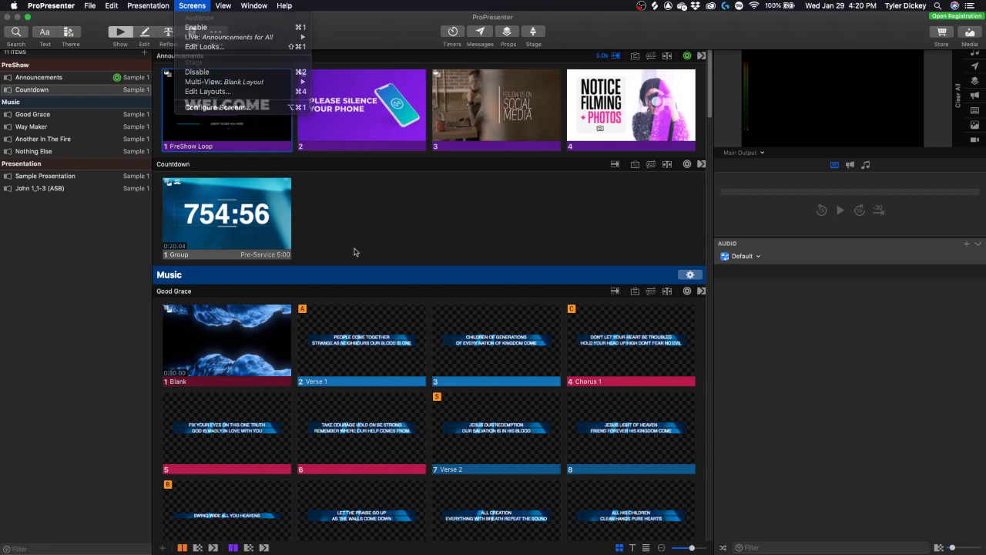
pyautogui.click(245, 112)
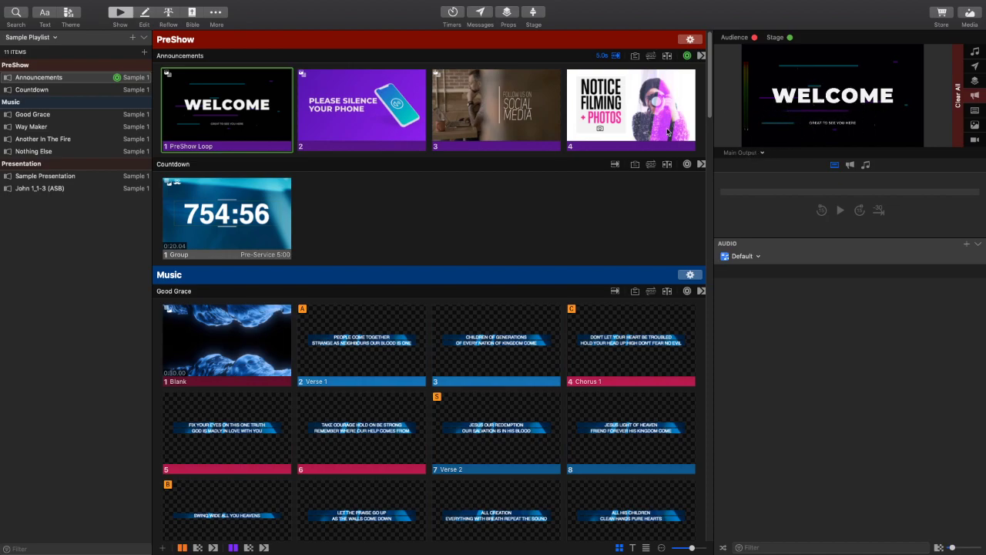
pyautogui.click(229, 221)
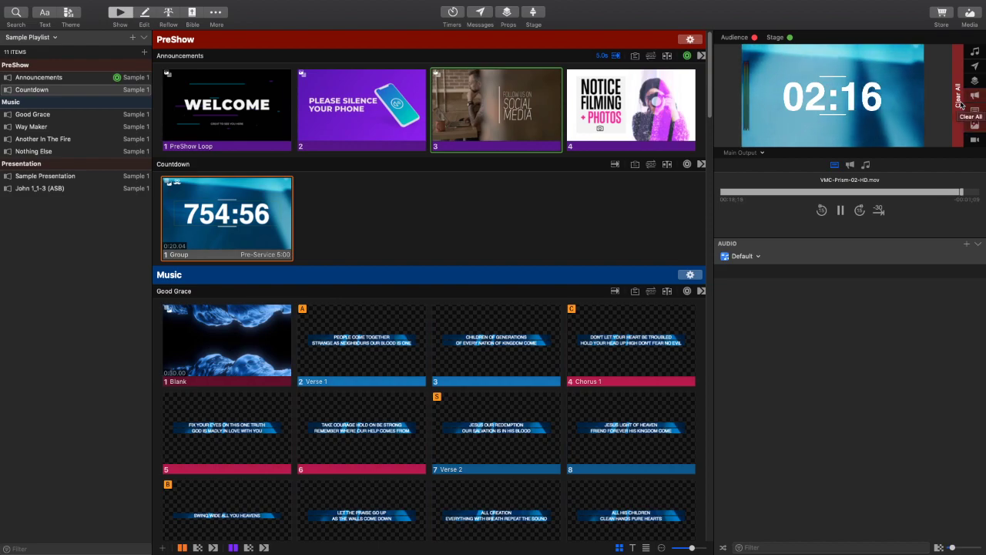
pyautogui.click(960, 104)
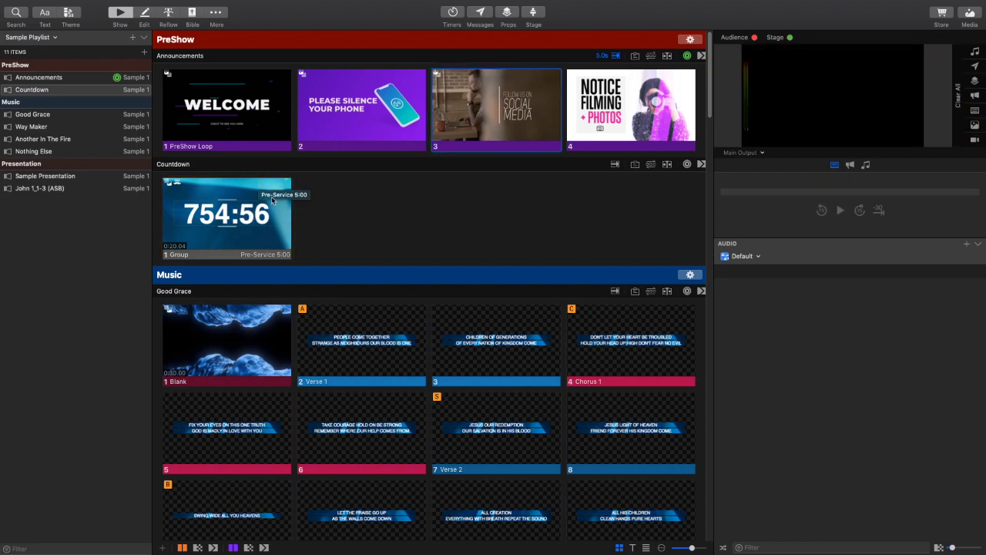
# - Deselect the Countdown slide and open the Calendar from the View menu
pyautogui.rightClick(219, 229)
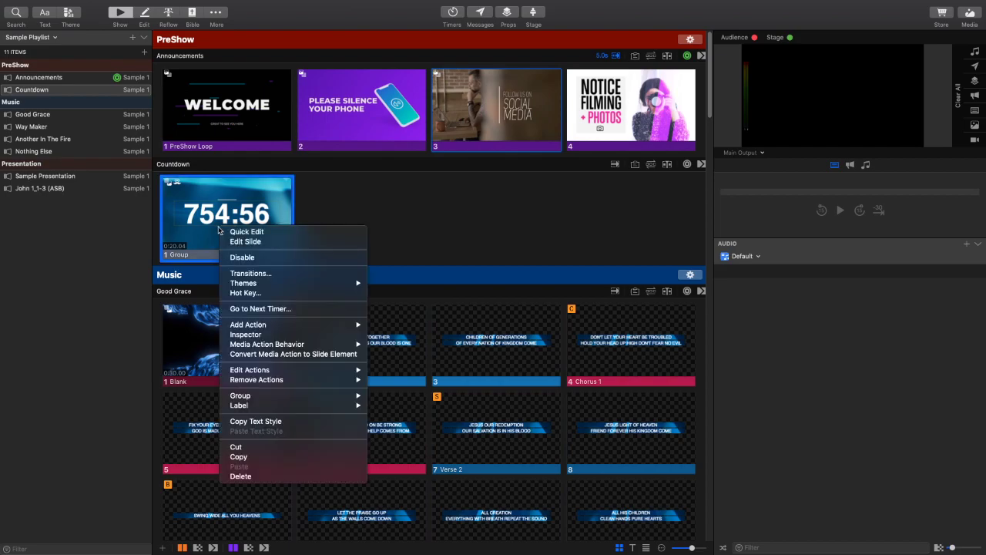
pyautogui.click(434, 216)
pyautogui.click(337, 228)
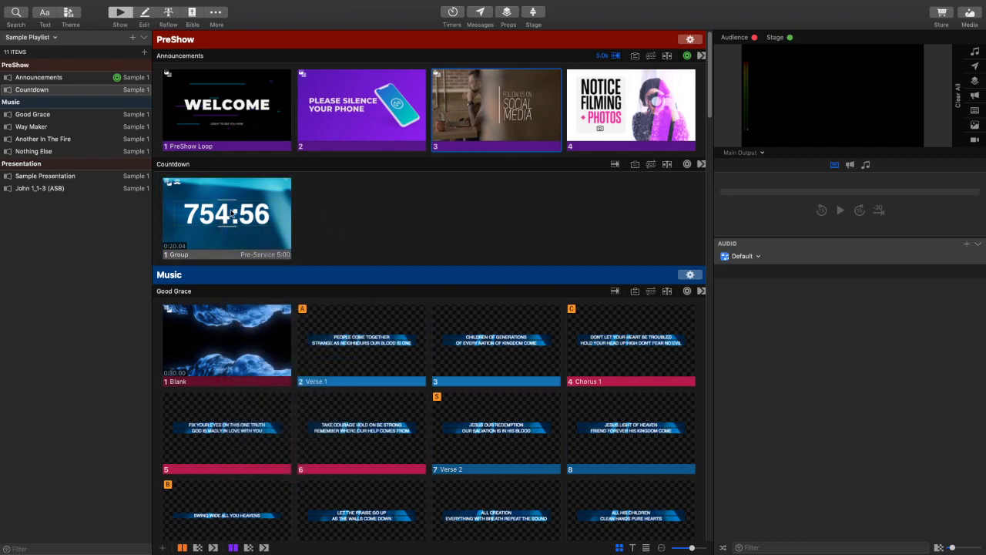
pyautogui.click(225, 5)
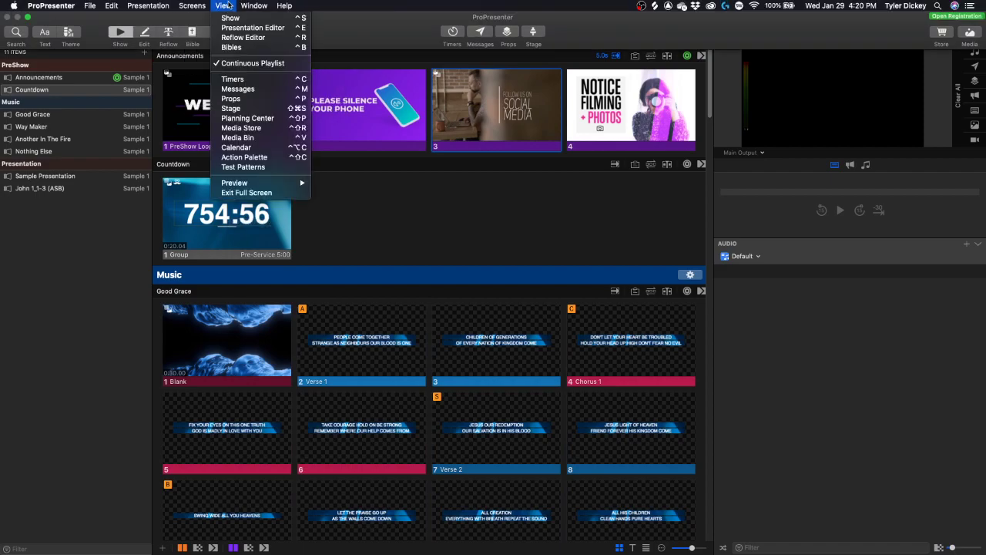
pyautogui.click(265, 147)
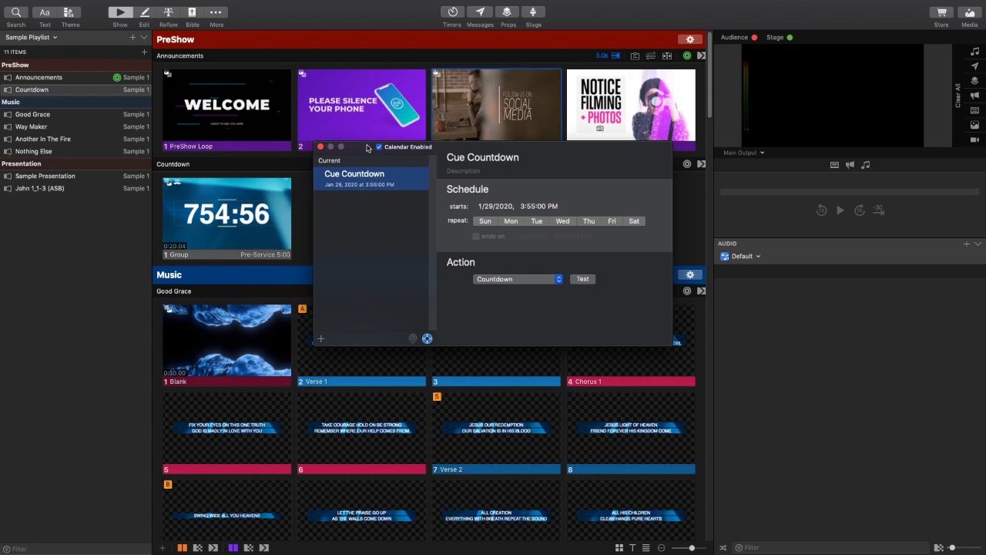
pyautogui.moveTo(368, 147); pyautogui.dragTo(383, 147)
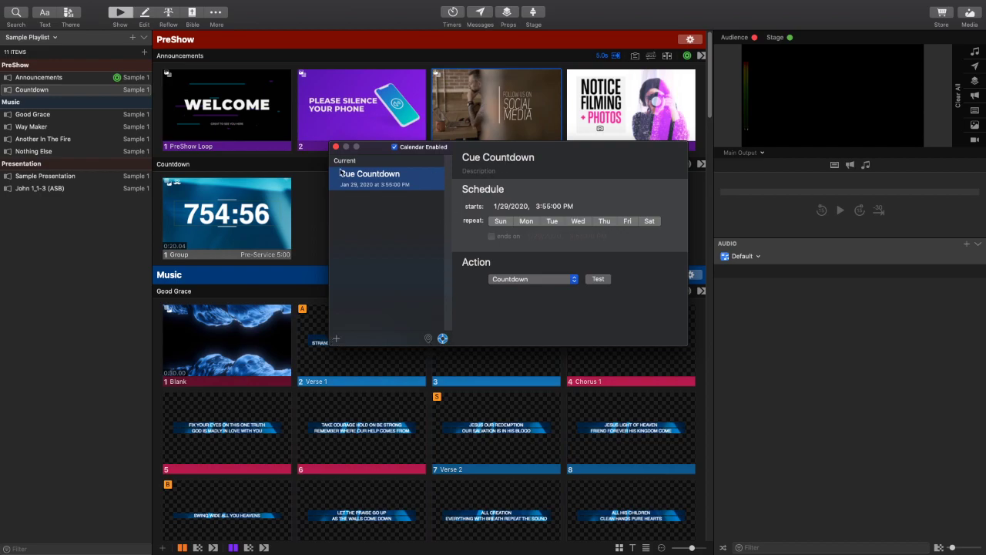
# - Change the Cue Countdown event's start time to 4:22:00 PM and close the Calendar
pyautogui.click(389, 215)
pyautogui.click(377, 179)
pyautogui.click(503, 207)
pyautogui.click(549, 215)
pyautogui.write('4')
pyautogui.click(376, 170)
pyautogui.click(336, 146)
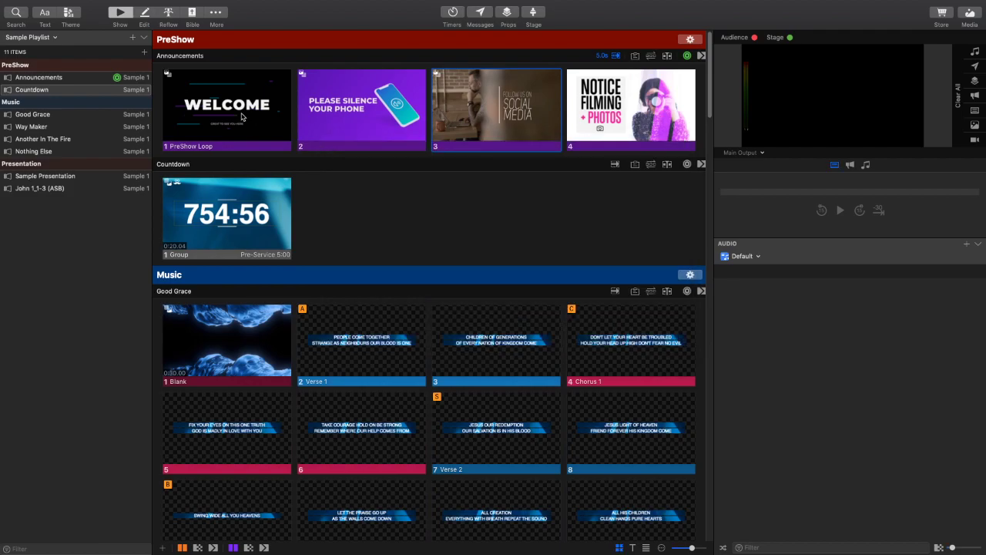
pyautogui.moveTo(310, 4)
pyautogui.click(185, 5)
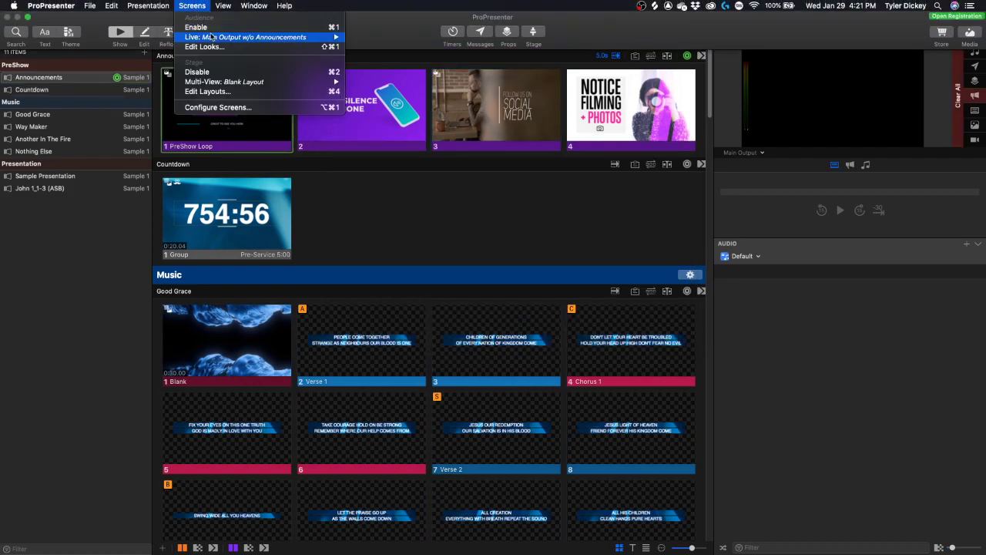
# - Switch the live audience look to Announcements for All
pyautogui.click(202, 5)
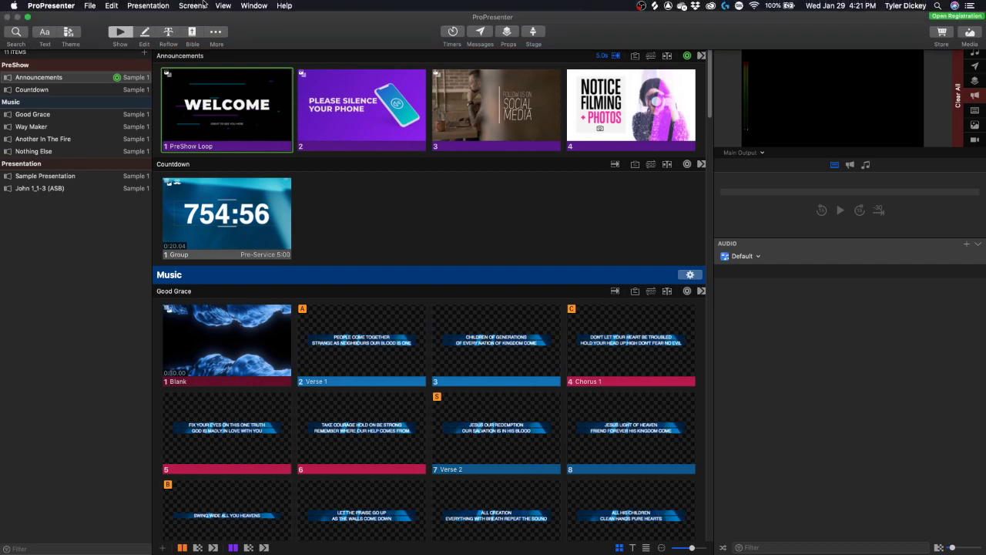
pyautogui.click(192, 6)
pyautogui.moveTo(323, 37)
pyautogui.click(373, 37)
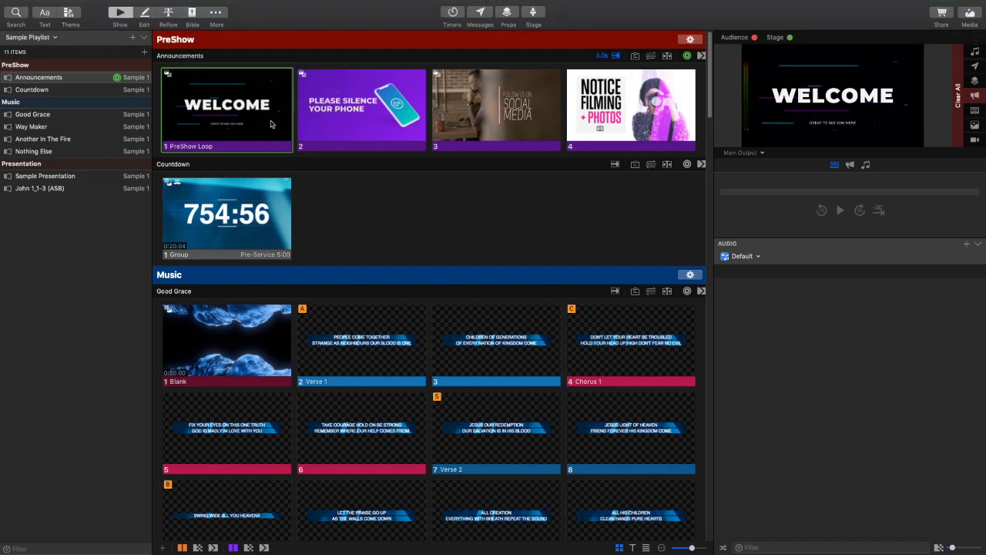
# - Show the Pre-Service Countdown message ('Service Will Start in') on output
pyautogui.click(479, 14)
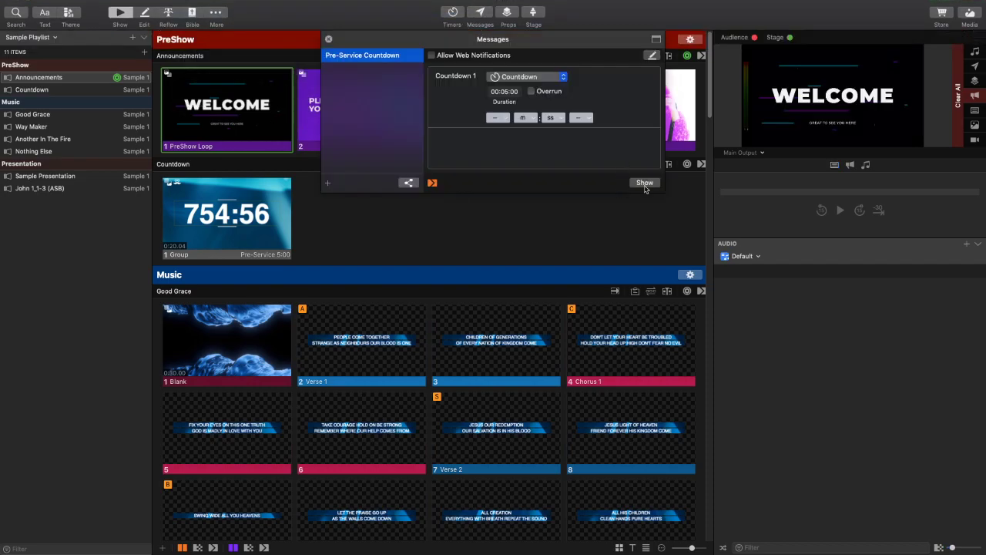
pyautogui.click(647, 185)
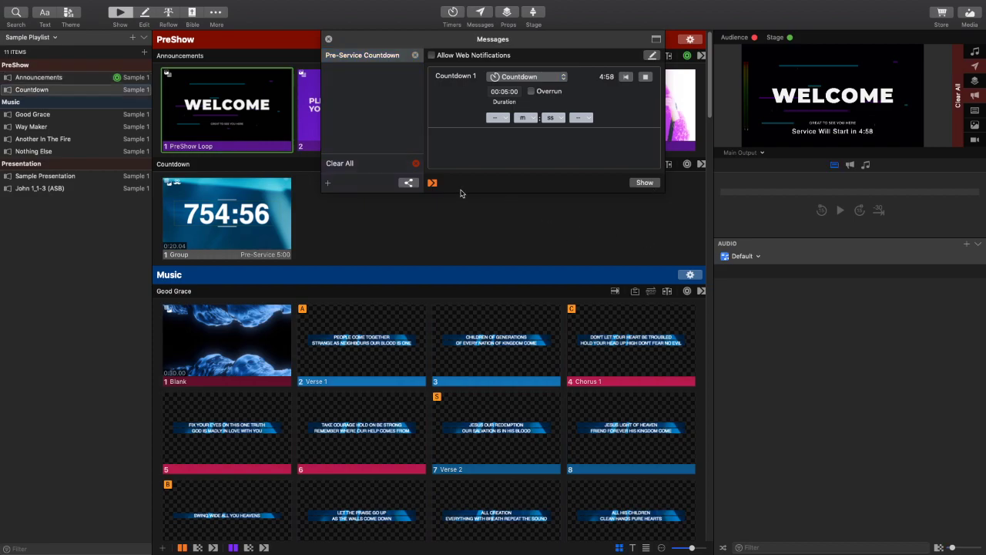
pyautogui.click(479, 15)
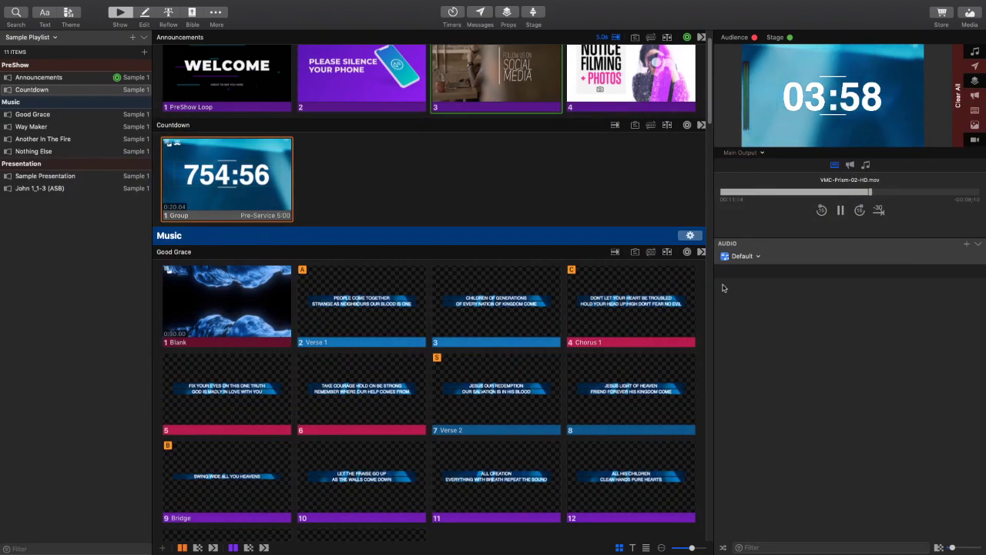
# - Clear the output, put the Countdown slide live briefly, then clear it again
pyautogui.click(959, 89)
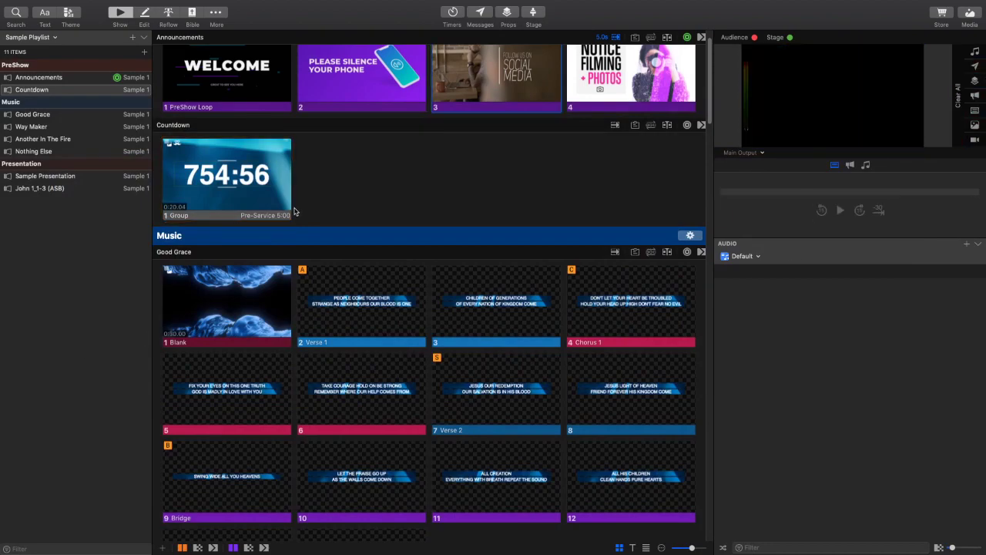
pyautogui.rightClick(231, 179)
pyautogui.press('Escape')
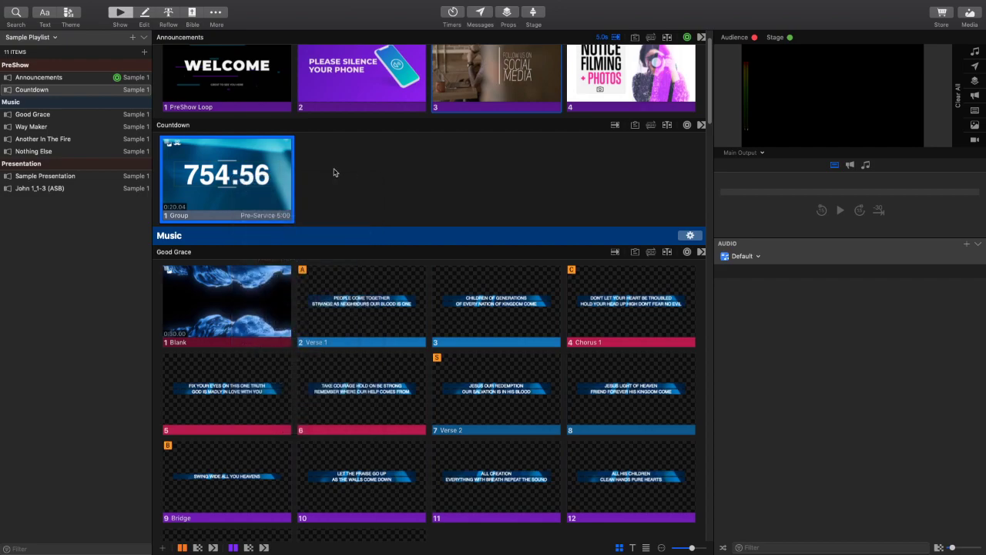
pyautogui.click(230, 178)
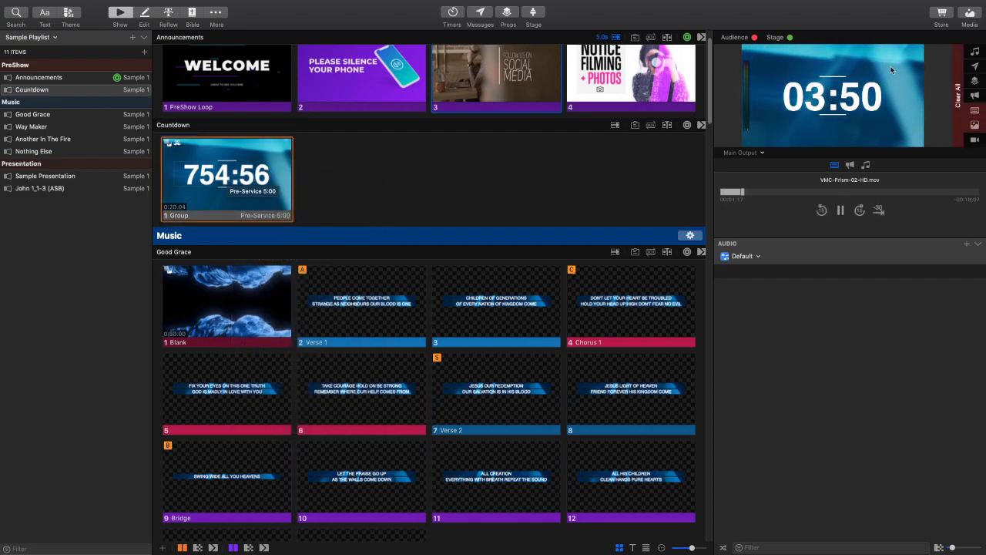
pyautogui.click(959, 89)
# - Link the Countdown slide's timer text to Countdown 1 in the slide editor, then return to the show
pyautogui.rightClick(219, 175)
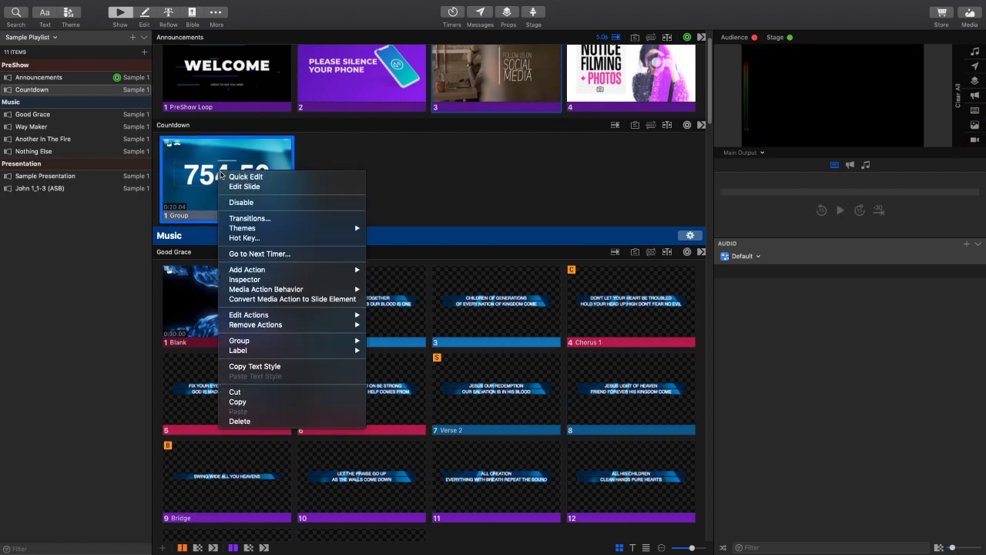
pyautogui.click(267, 189)
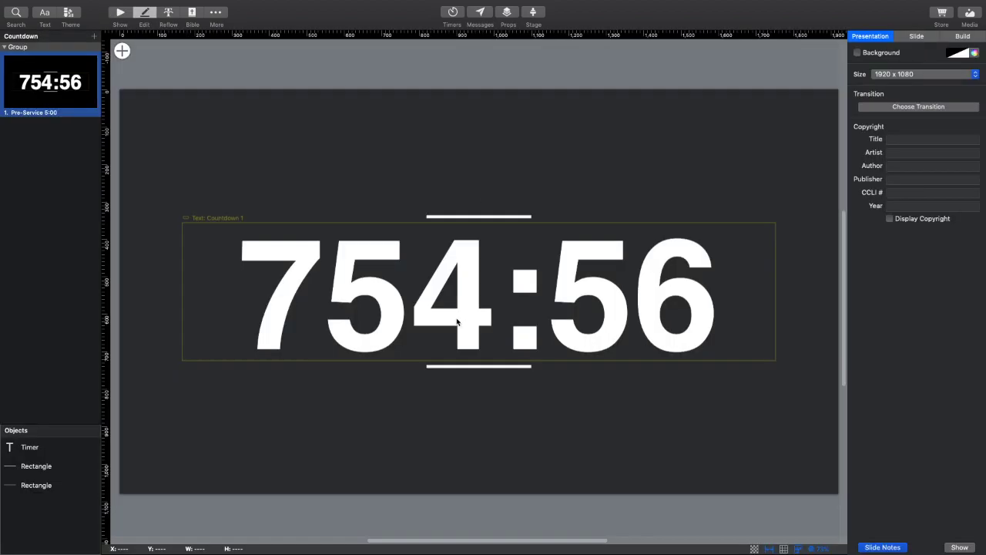
pyautogui.click(457, 322)
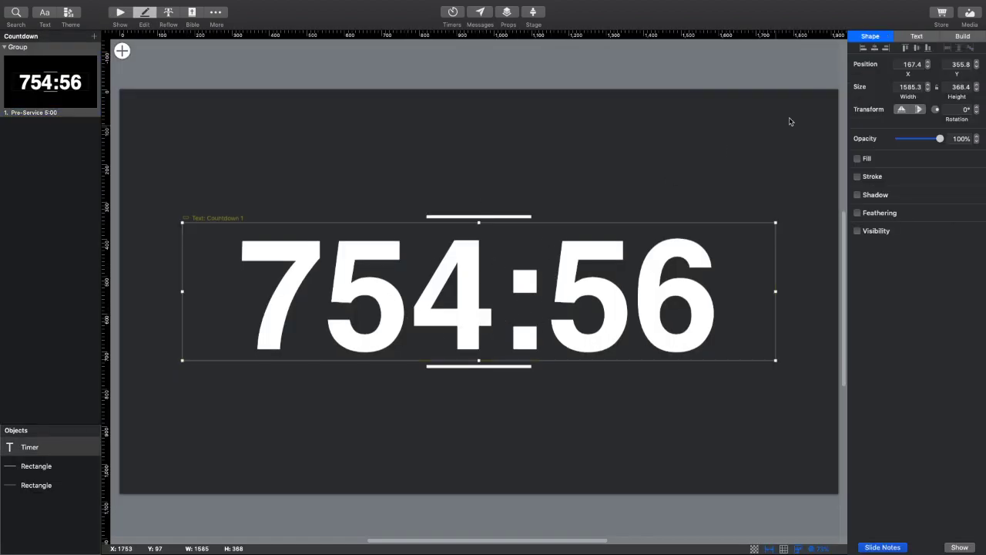
pyautogui.click(915, 37)
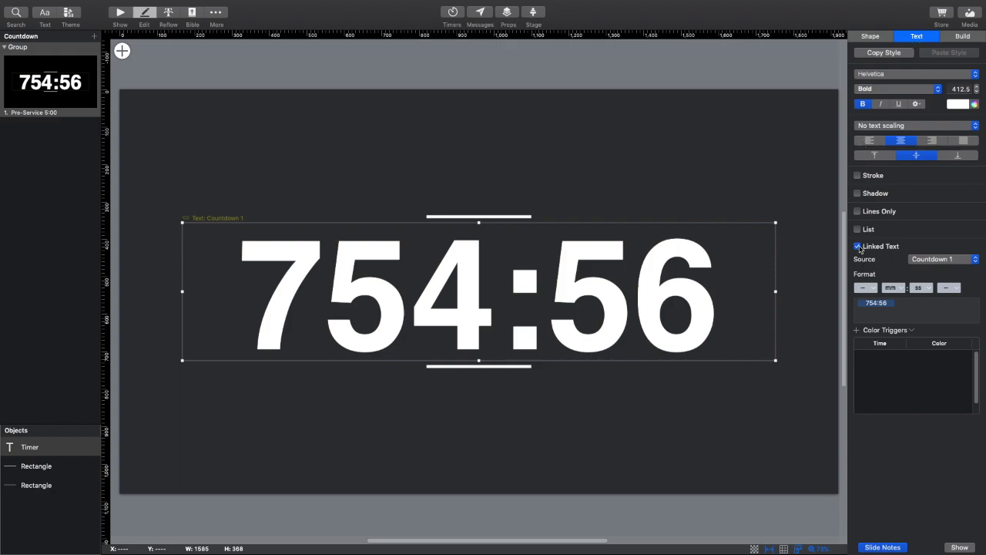
pyautogui.click(932, 259)
pyautogui.moveTo(932, 264)
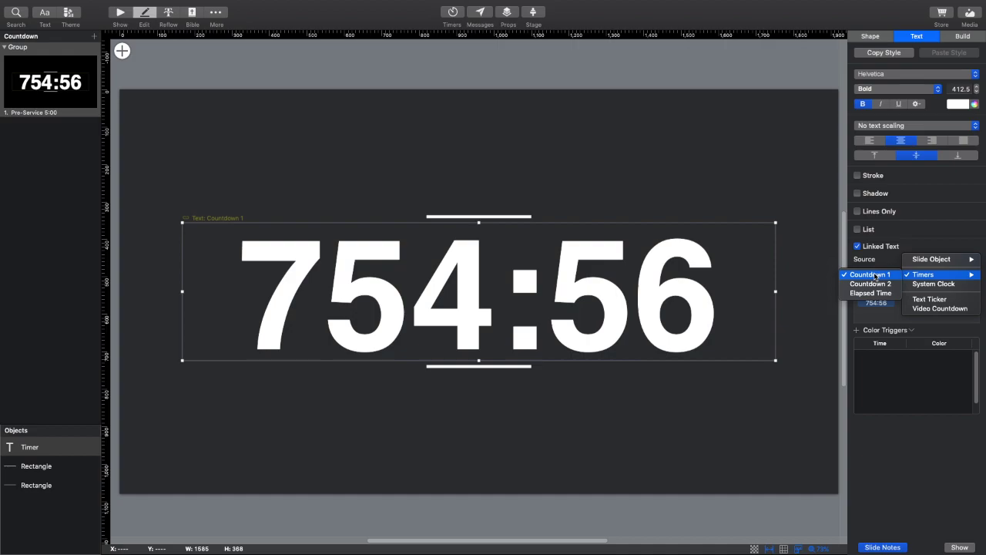
pyautogui.click(870, 275)
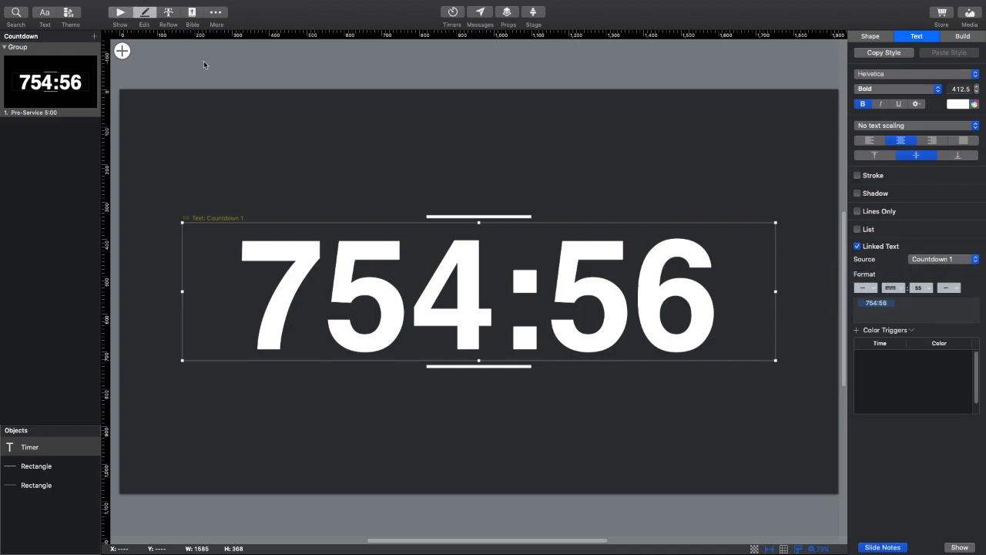
pyautogui.press('super+1')
pyautogui.scroll(2, 355, 81)
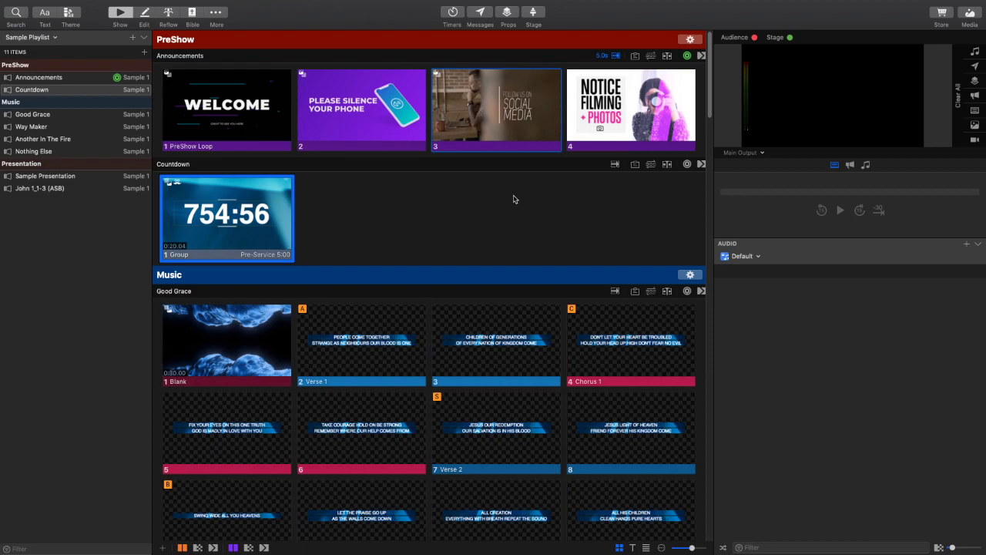
# - Take WELCOME then the Countdown slide live, restart the Pre-Service Countdown message at 5:00, and clear the output with F1
pyautogui.click(258, 134)
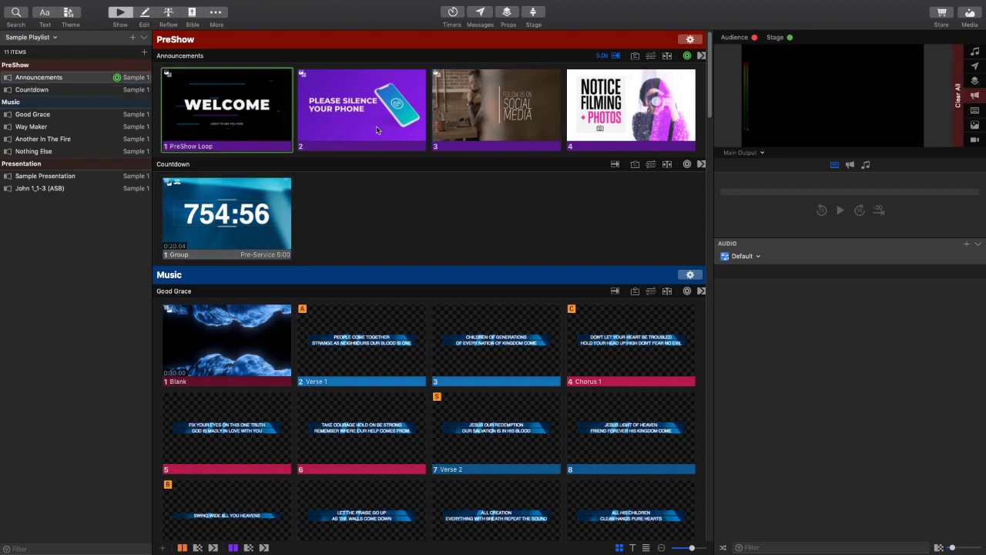
pyautogui.click(258, 224)
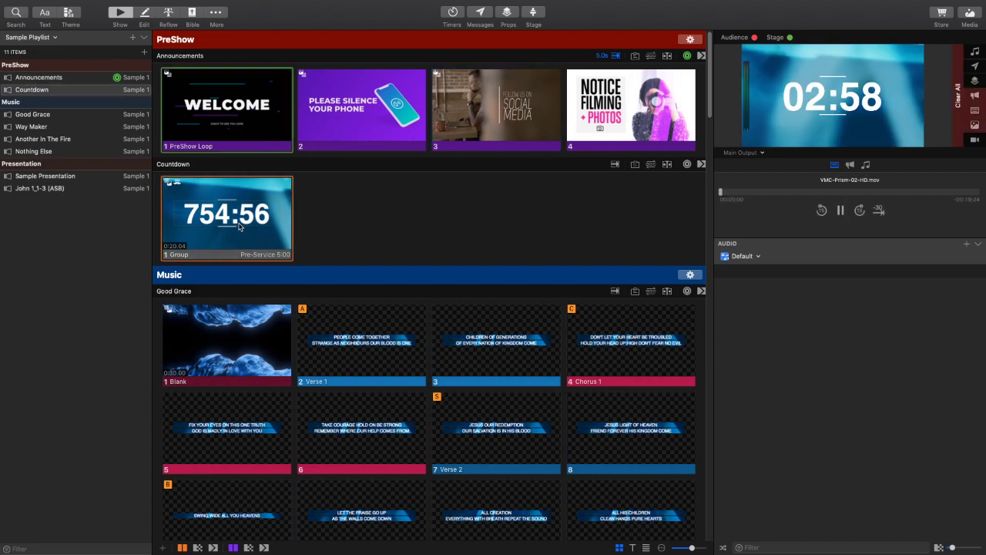
pyautogui.click(478, 32)
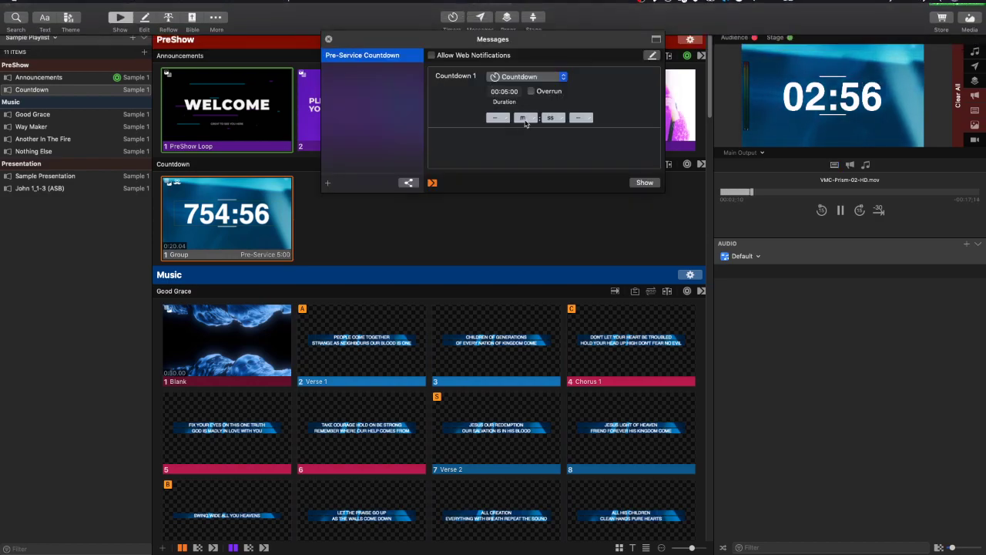
pyautogui.click(644, 183)
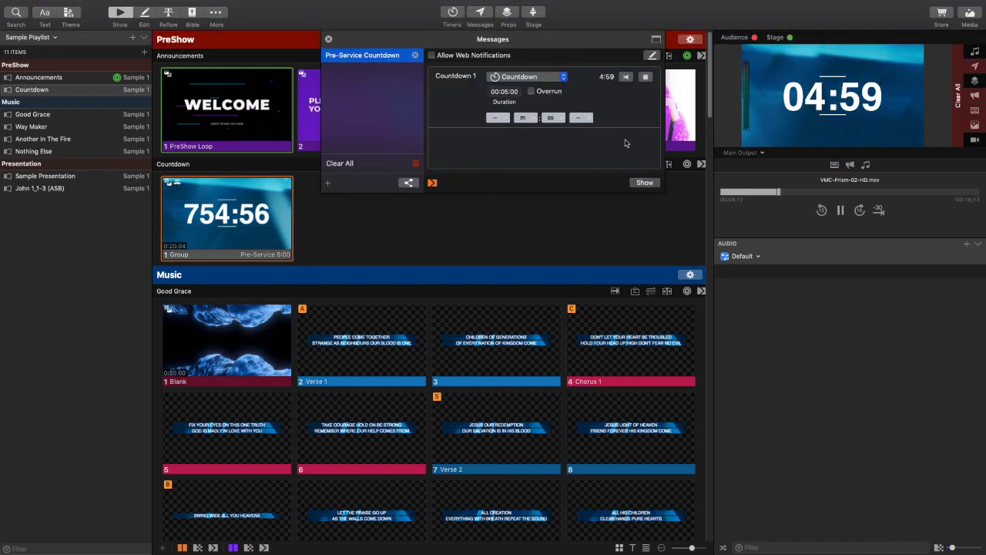
pyautogui.click(479, 11)
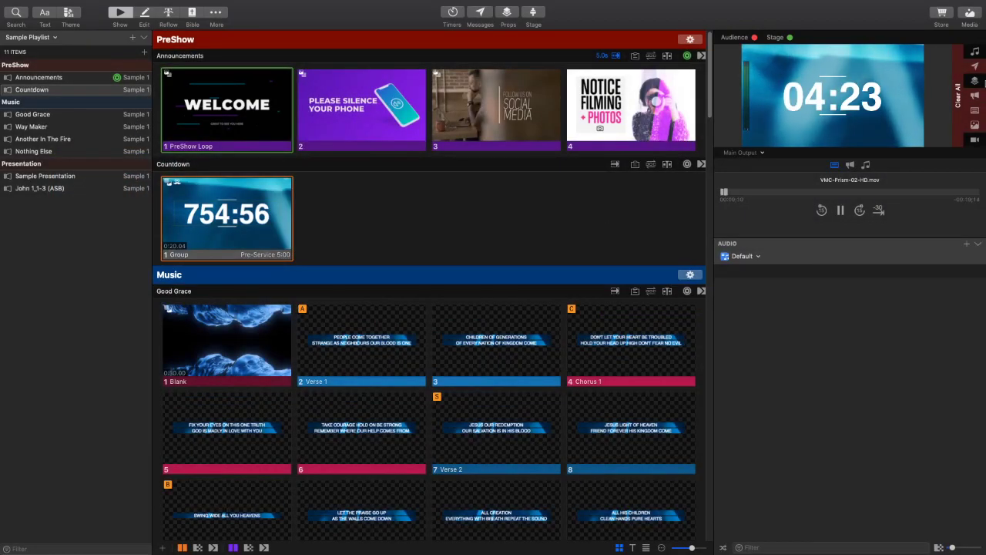
pyautogui.press('F1')
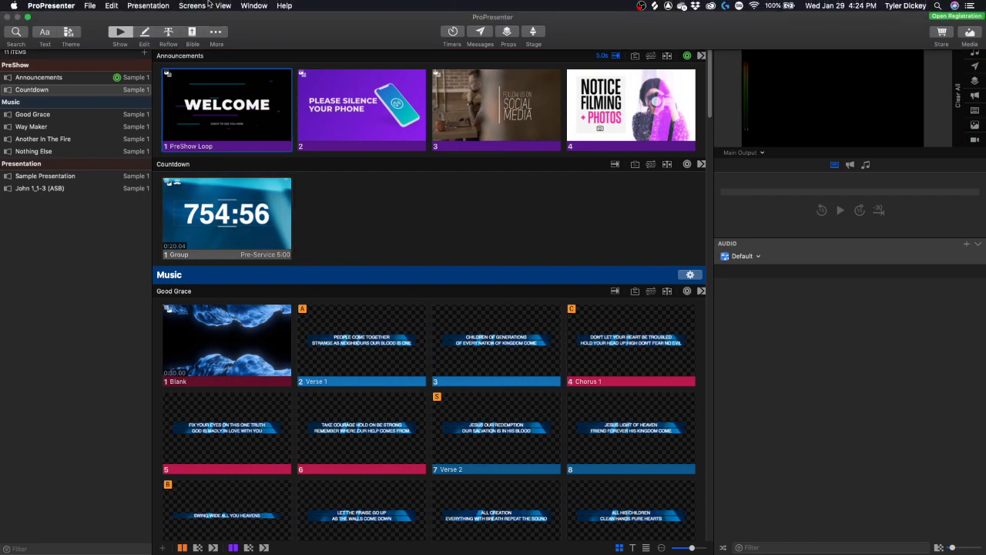
# - Review the available audience looks without changing anything
pyautogui.click(192, 6)
pyautogui.moveTo(272, 37)
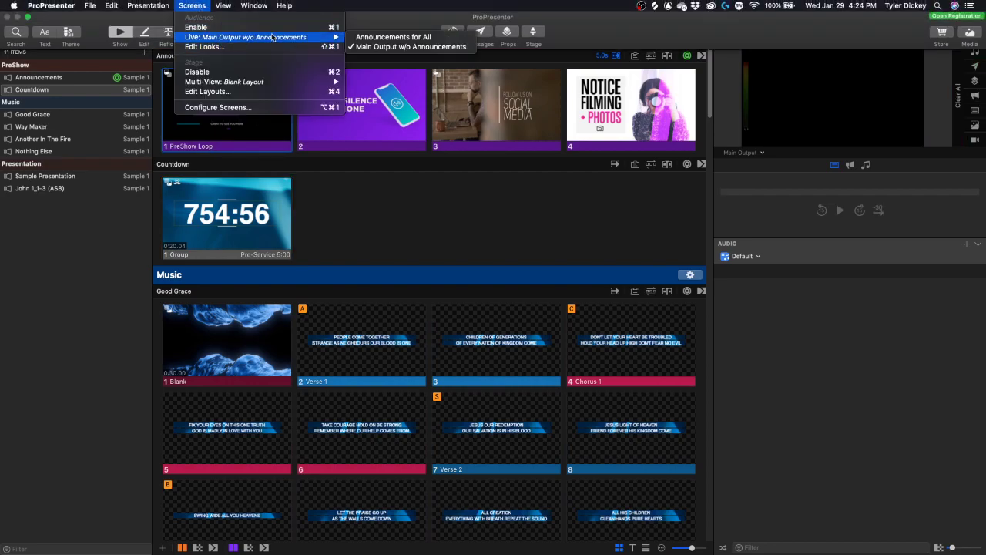
pyautogui.click(399, 23)
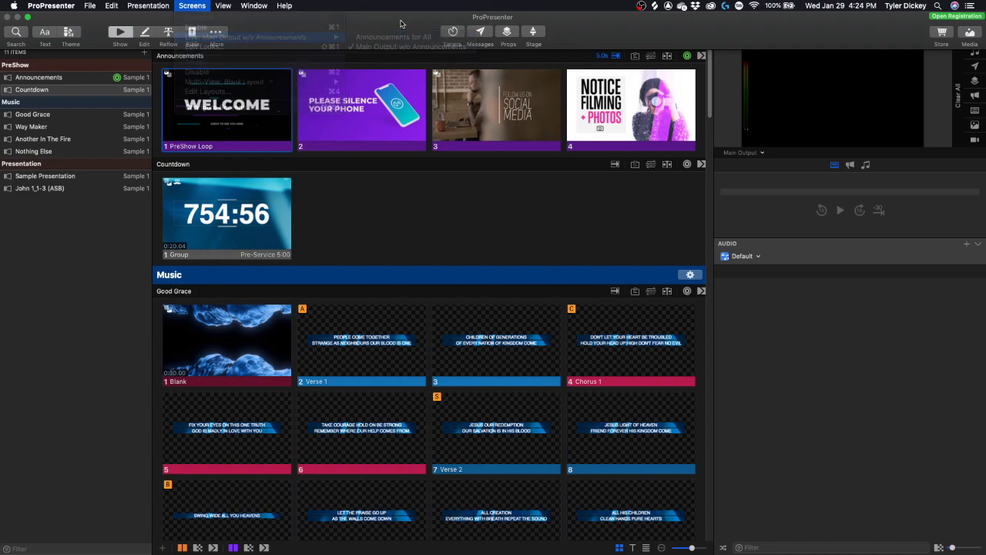
# - Add a new blank slide 4 after slide 3 in John 1_1-3 (ASB)
pyautogui.click(52, 189)
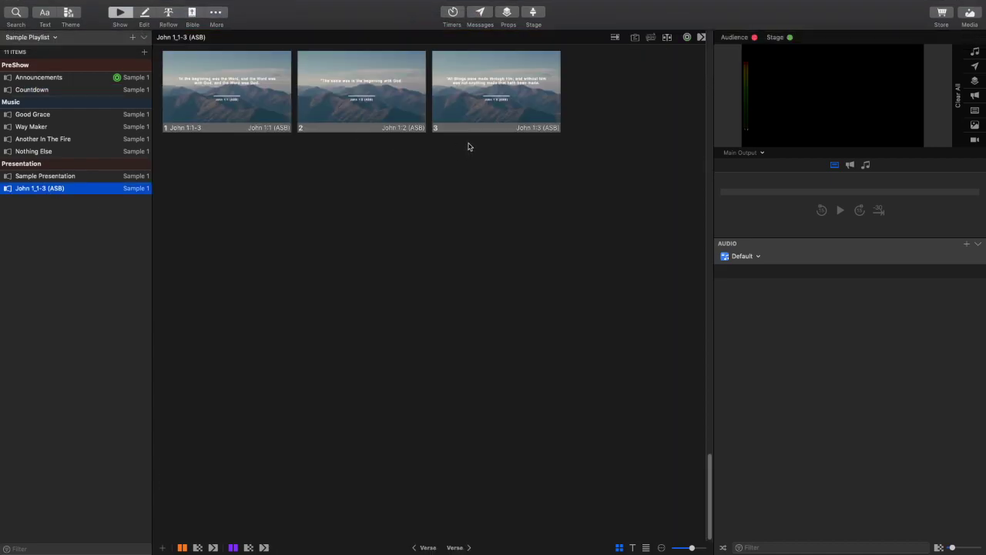
pyautogui.rightClick(503, 97)
pyautogui.click(457, 200)
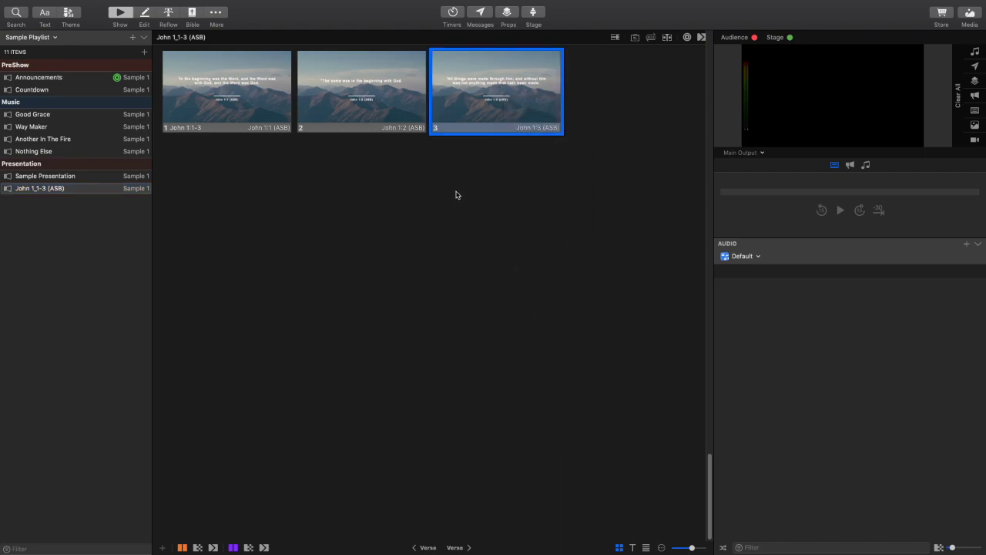
pyautogui.click(565, 115)
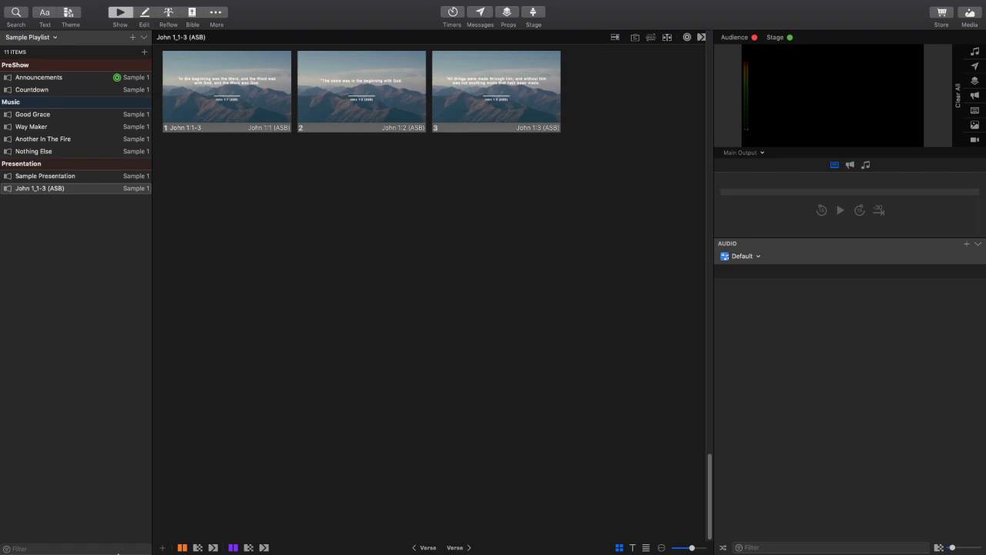
pyautogui.click(163, 548)
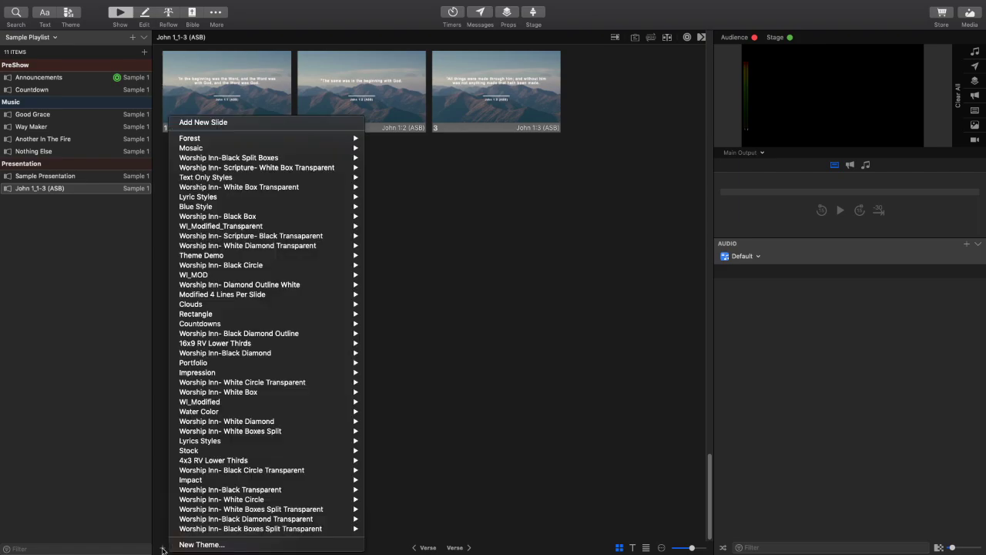
pyautogui.click(276, 123)
# - Give slide 4 an audience look action switching to Announcements for All
pyautogui.click(608, 102)
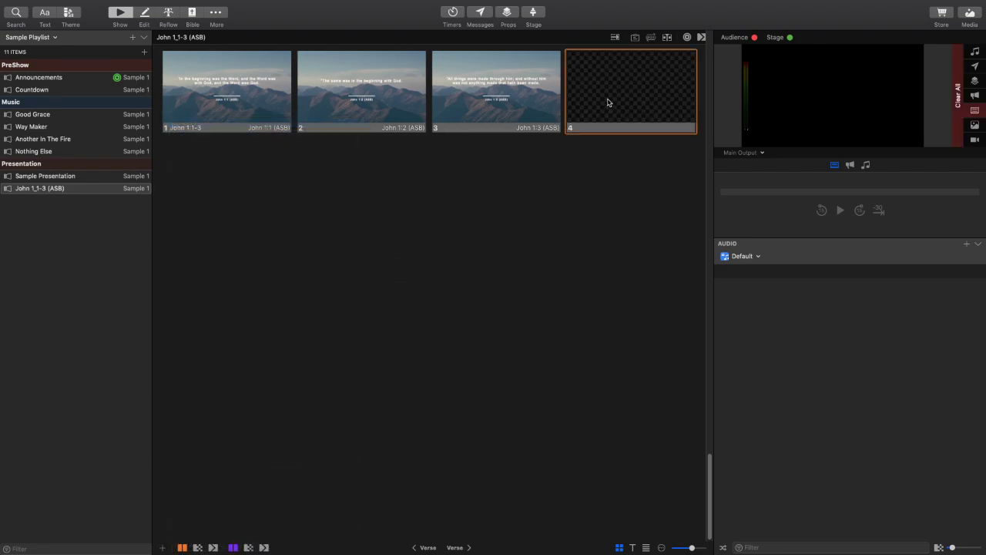
pyautogui.rightClick(608, 103)
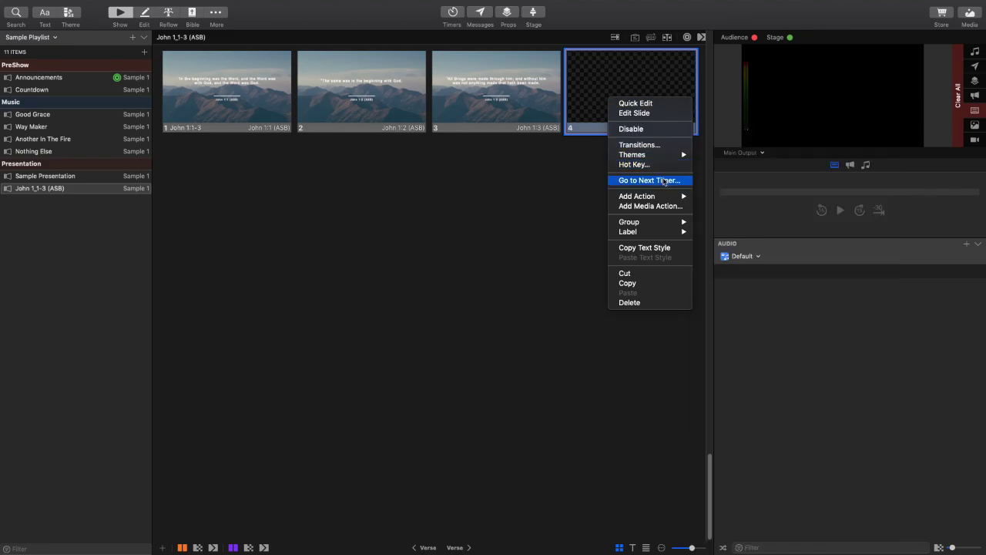
pyautogui.moveTo(662, 201)
pyautogui.moveTo(742, 210)
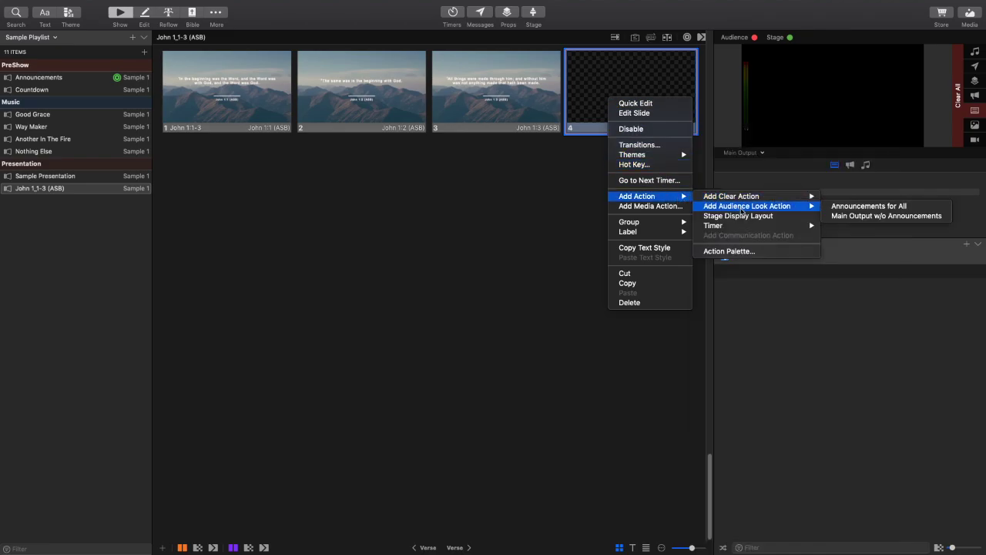
pyautogui.click(868, 206)
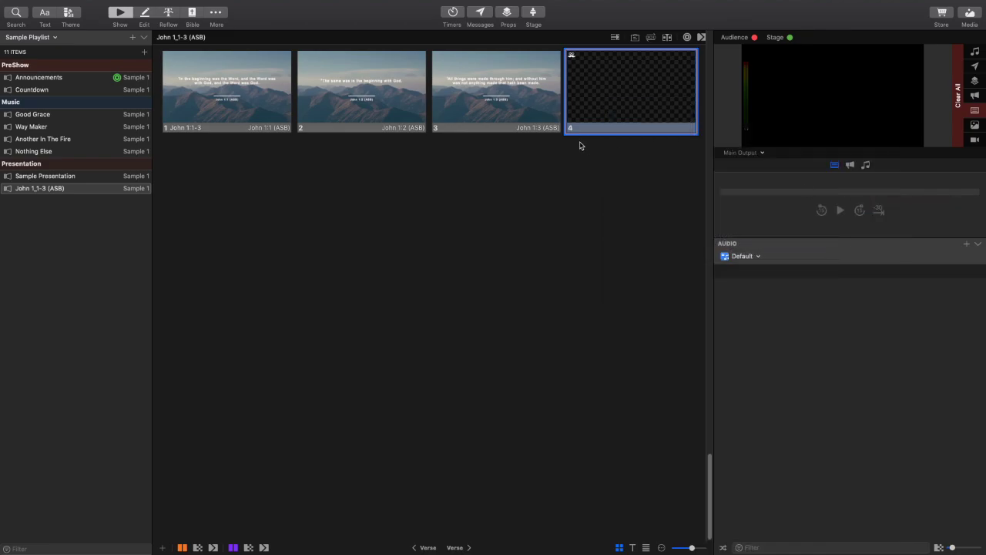
# - Put the John 1:3 verse slide live
pyautogui.scroll(10, 517, 223)
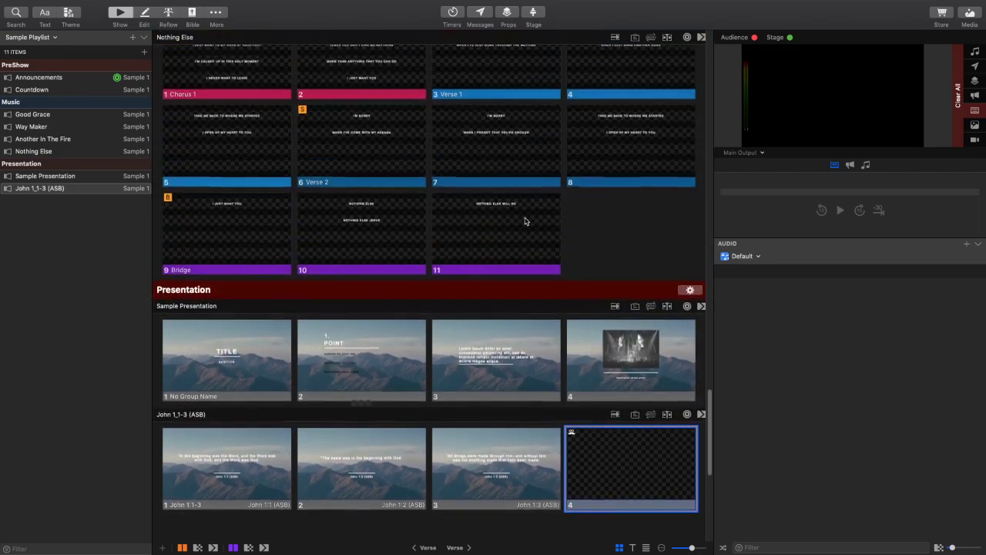
pyautogui.scroll(-2, 483, 375)
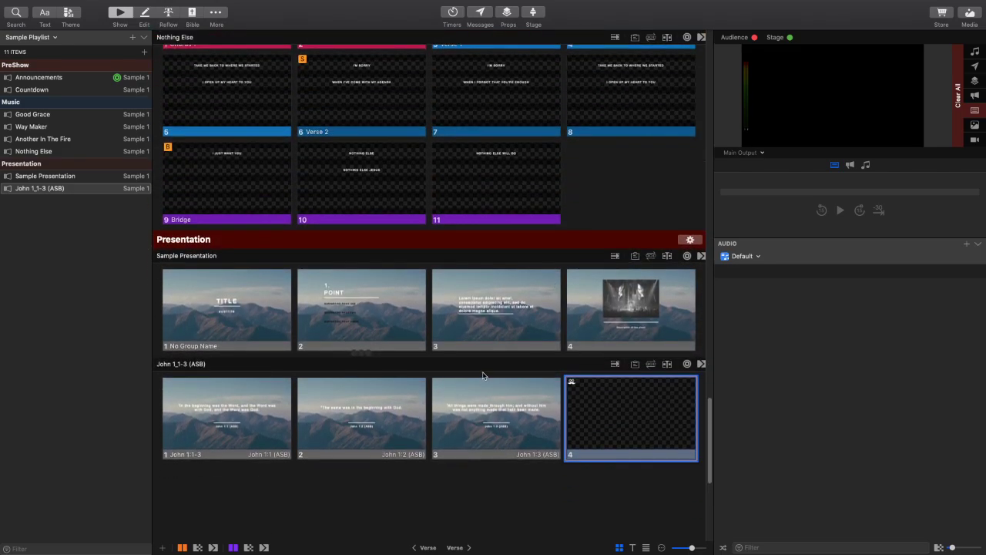
pyautogui.click(520, 414)
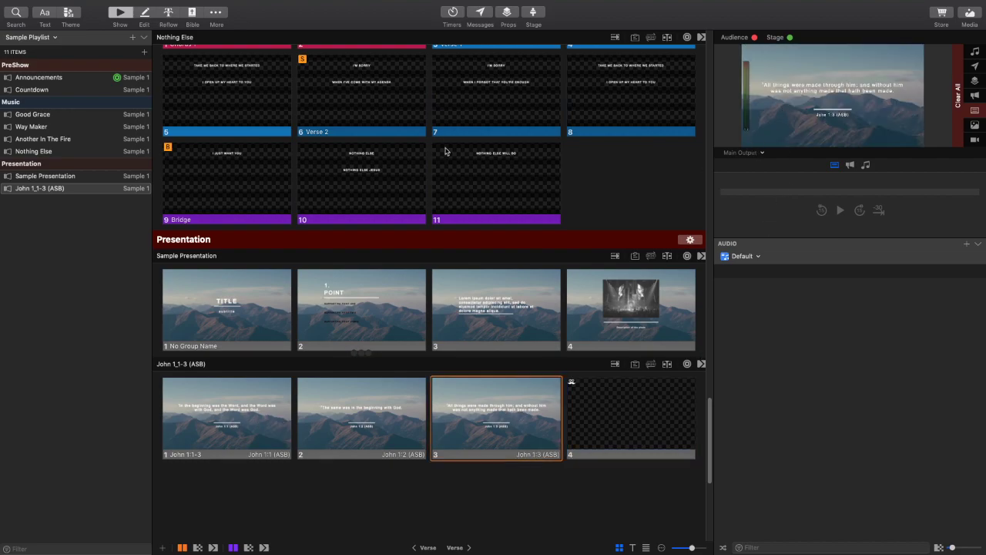
# - Start the WELCOME PreShow Loop in Announcements
pyautogui.scroll(15, 445, 156)
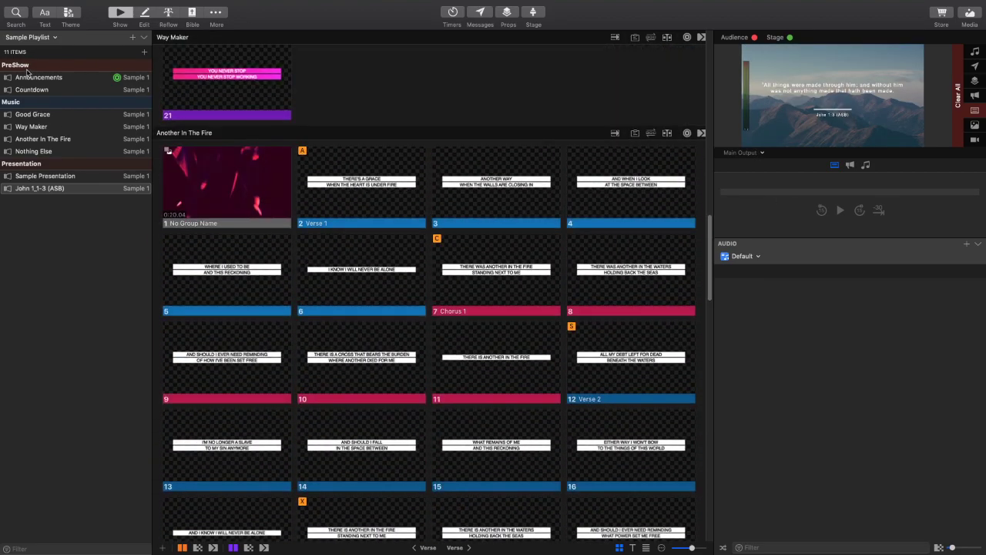
pyautogui.click(31, 77)
pyautogui.click(255, 85)
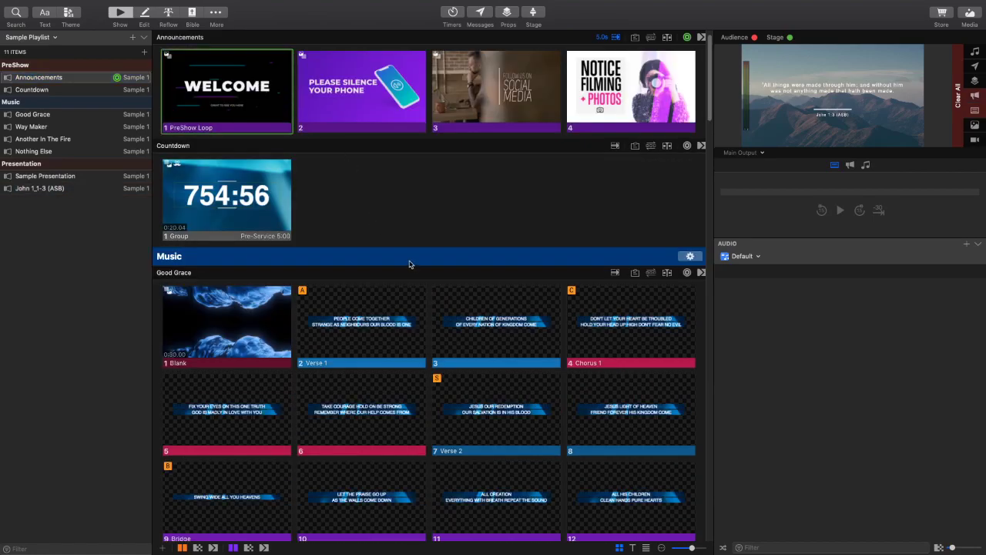
# - Back in John 1_1-3 (ASB), advance to blank slide 4 to restore the announcement loop
pyautogui.scroll(-15, 409, 264)
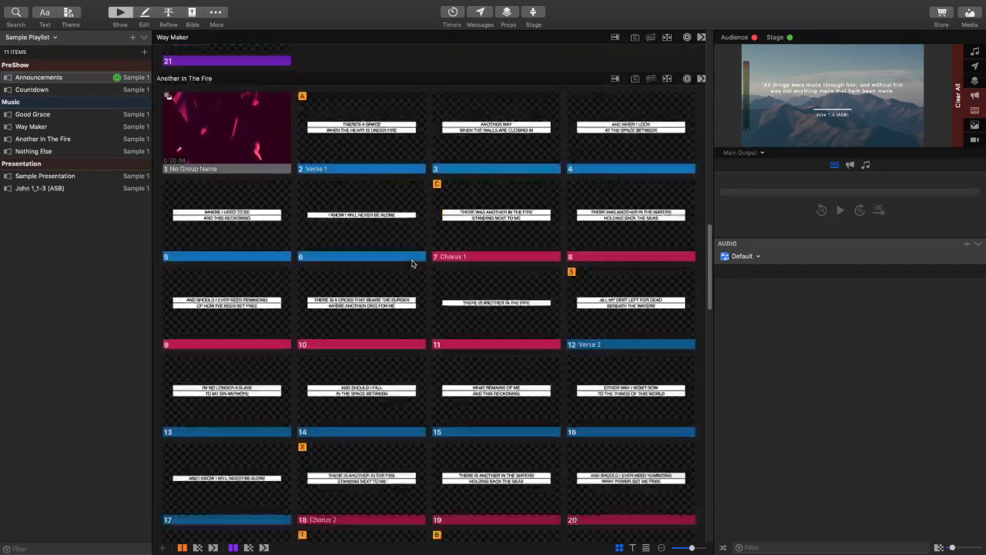
pyautogui.scroll(-20, 412, 265)
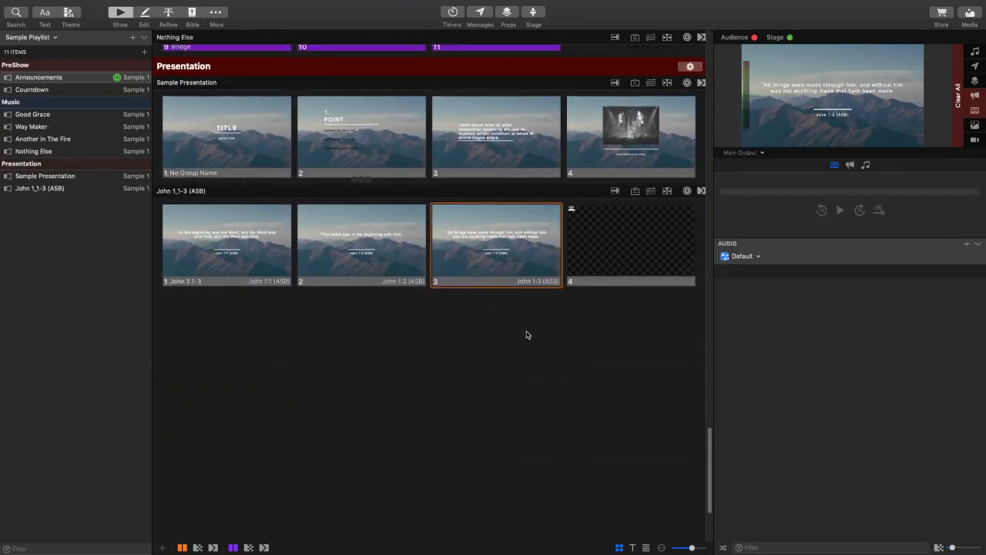
pyautogui.click(522, 268)
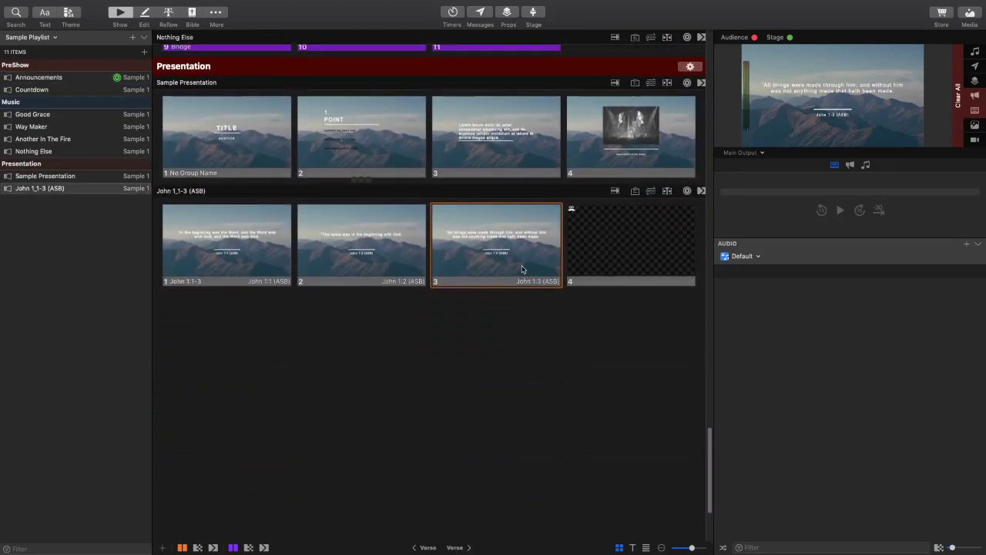
pyautogui.press('Right')
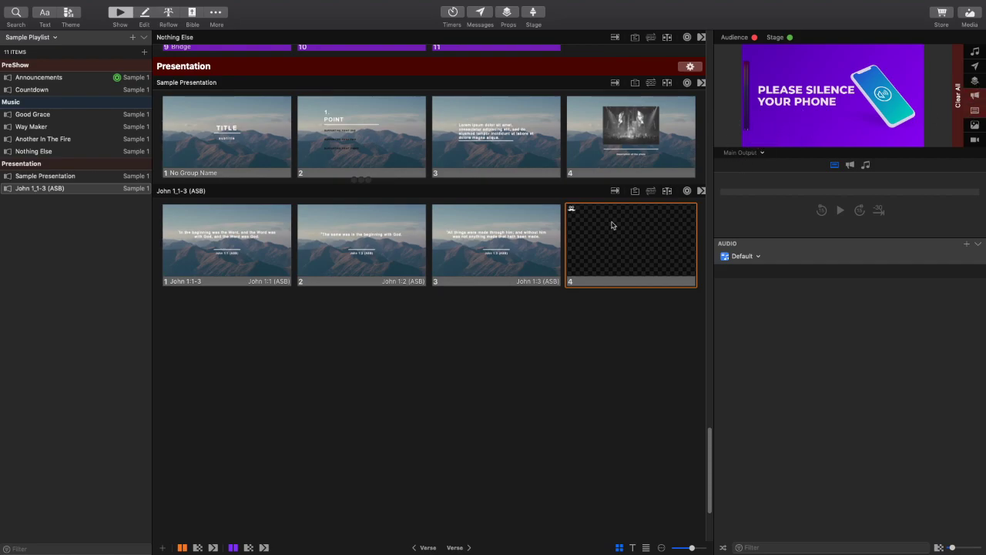
# - Show the Pre-Service Countdown message as a lower third over the announcements
pyautogui.click(477, 13)
pyautogui.click(642, 184)
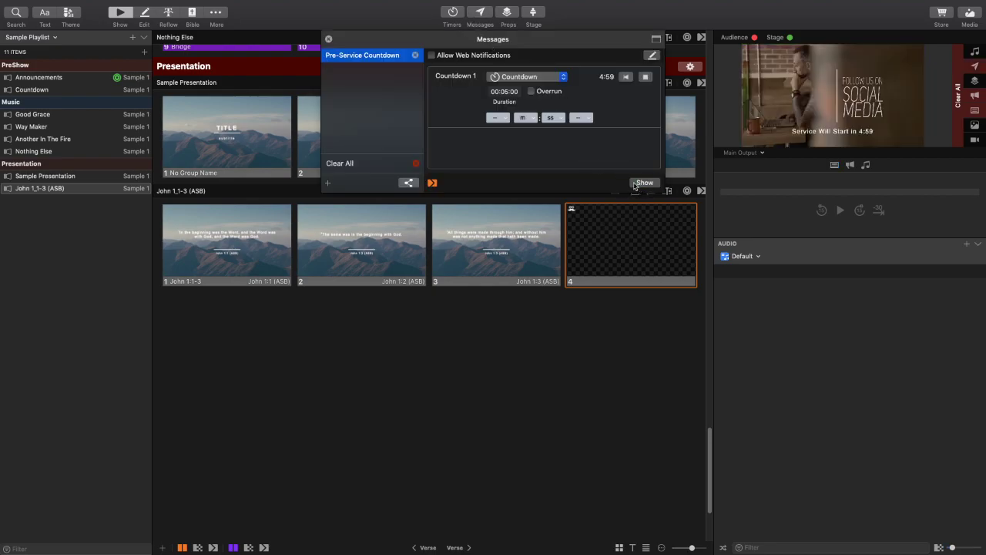
pyautogui.click(480, 14)
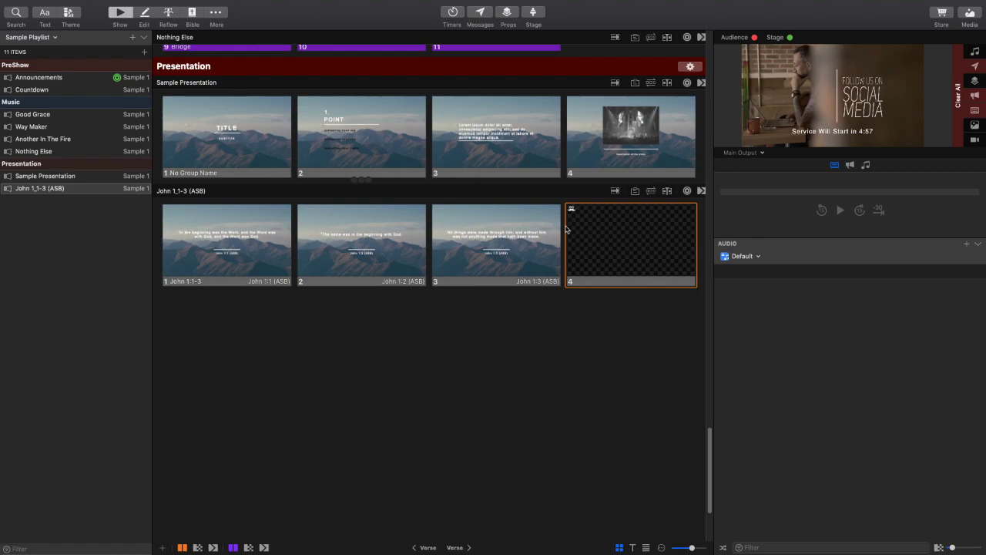
# - Put the Countdown slide live on the output
pyautogui.scroll(15, 566, 230)
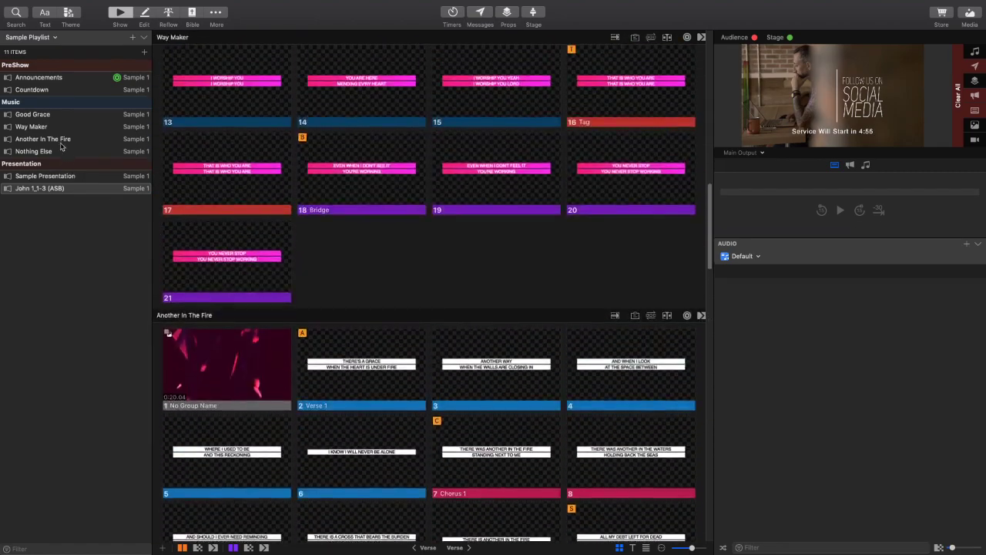
pyautogui.click(47, 91)
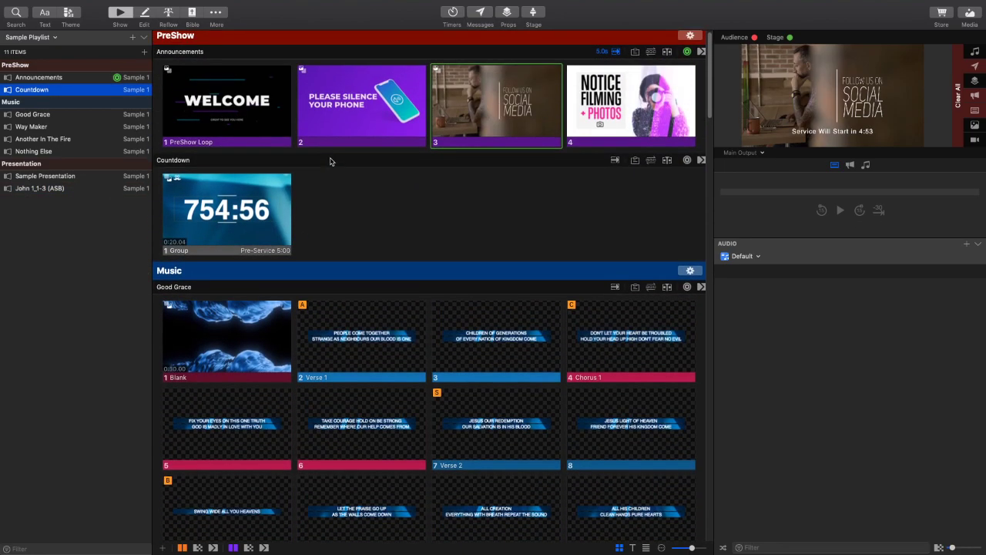
pyautogui.click(226, 214)
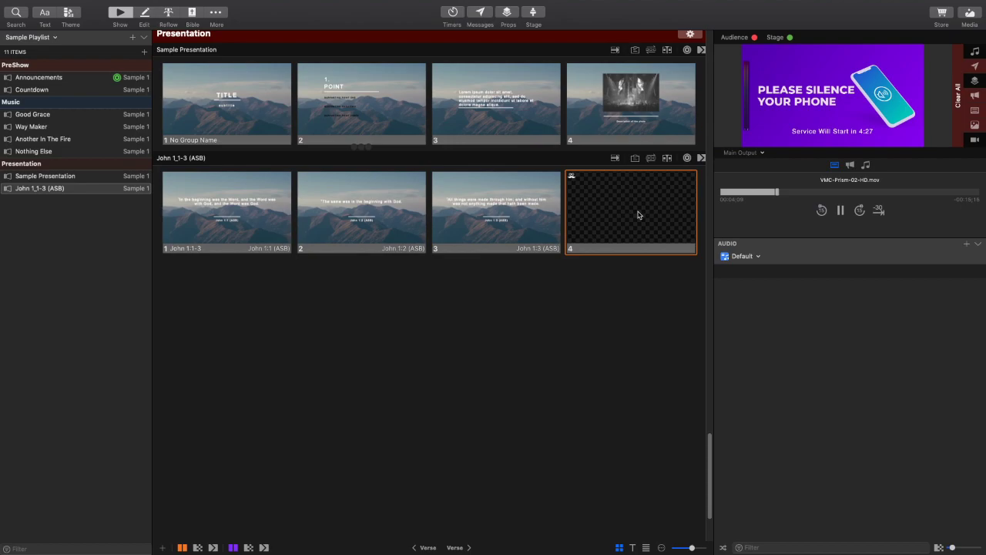
pyautogui.scroll(15, 540, 410)
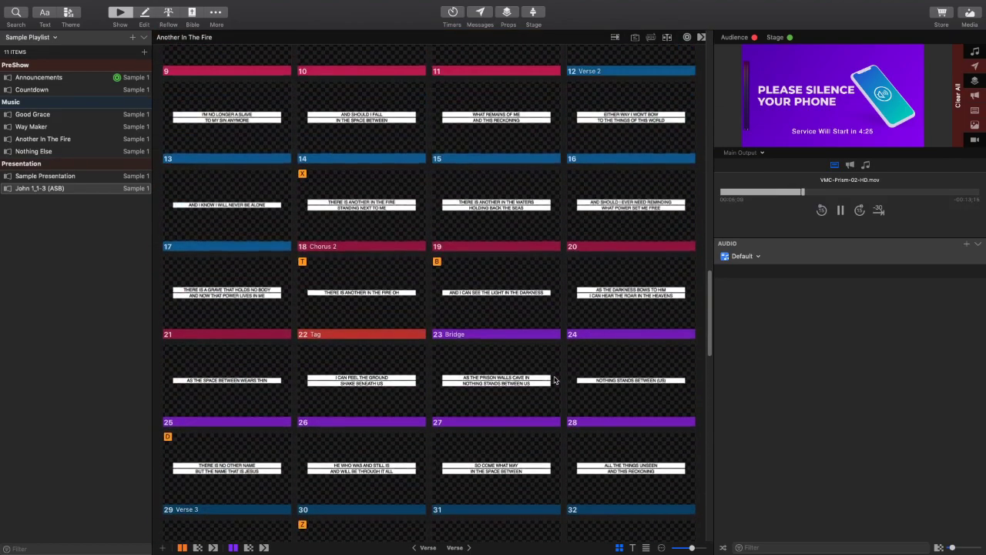
pyautogui.scroll(20, 554, 377)
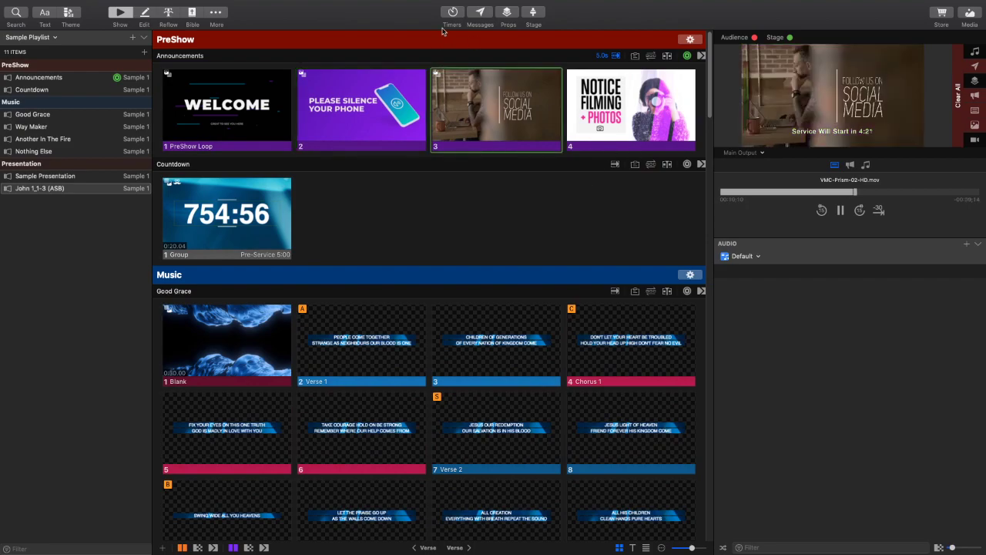
pyautogui.press('F1')
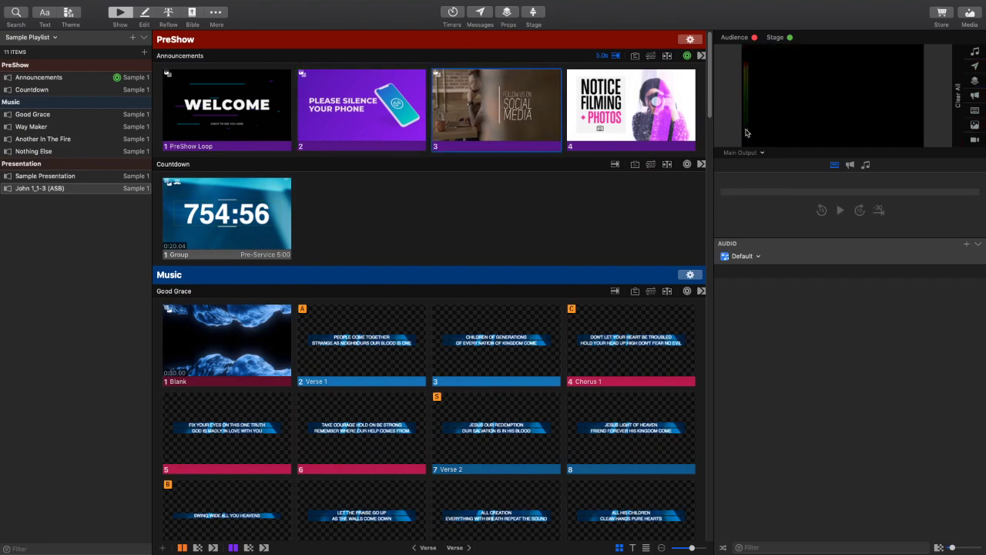